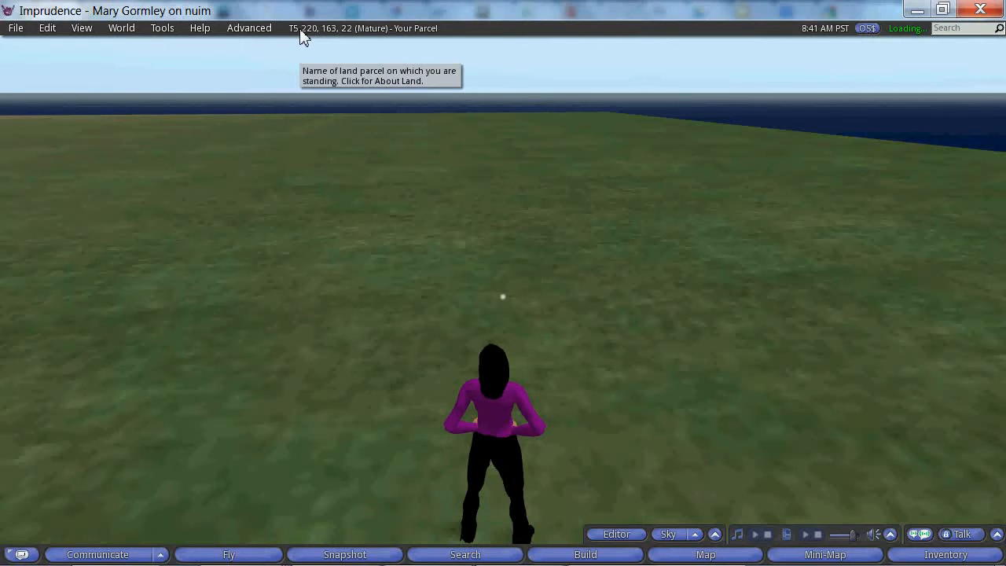
- Open the avatar's own profile to review its account details and group membership, and close it
right_click(501, 395)
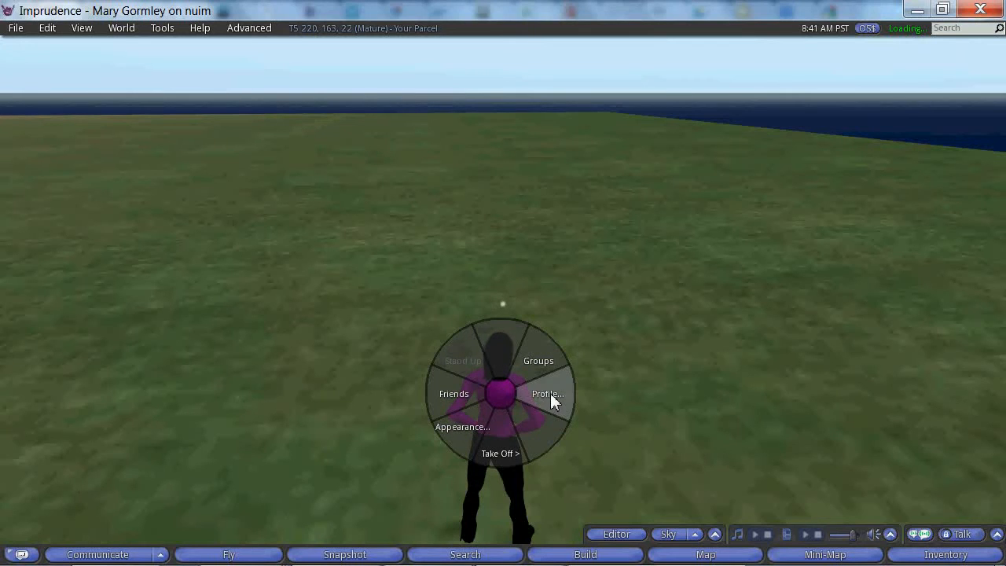
left_click(551, 397)
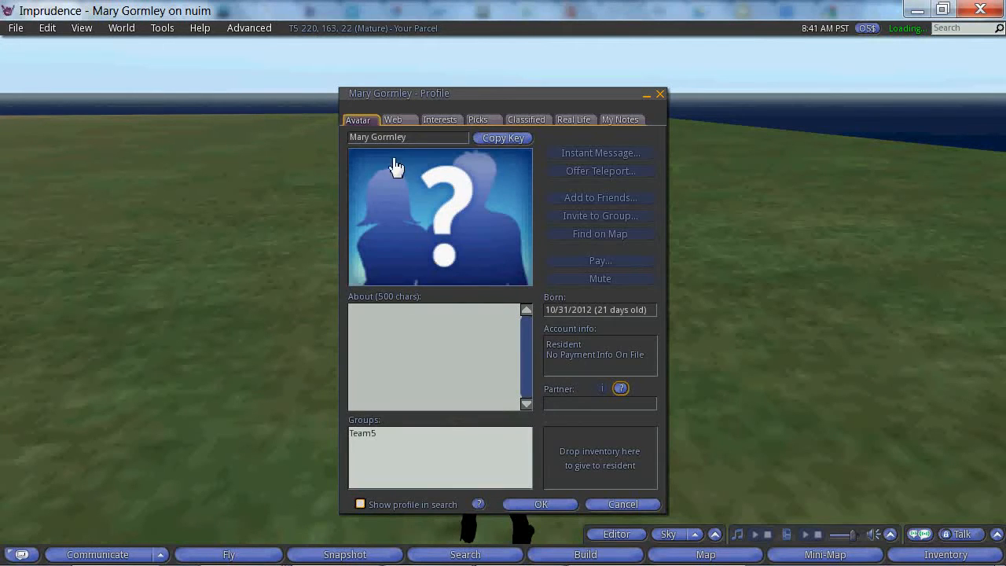
left_click(364, 146)
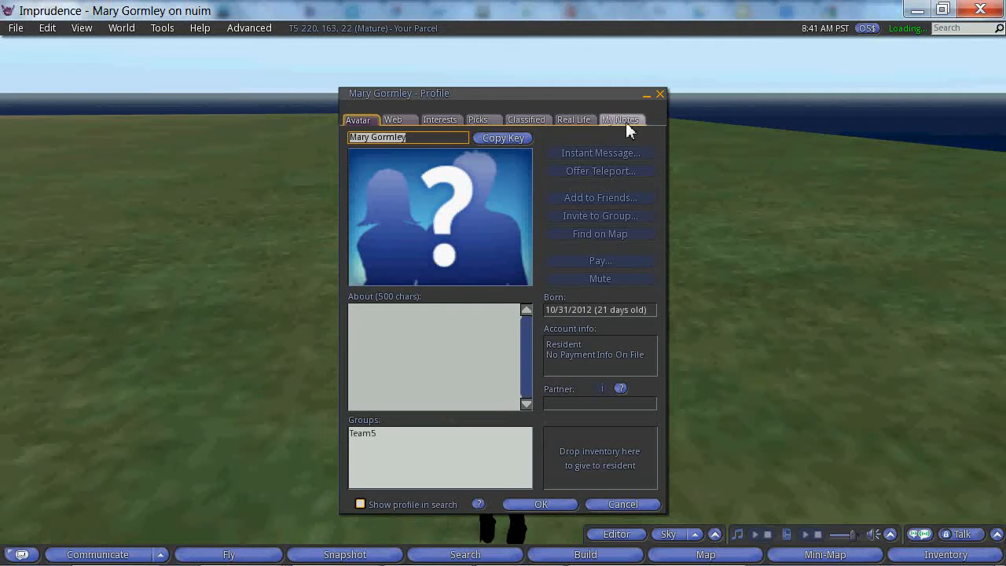
left_click(659, 95)
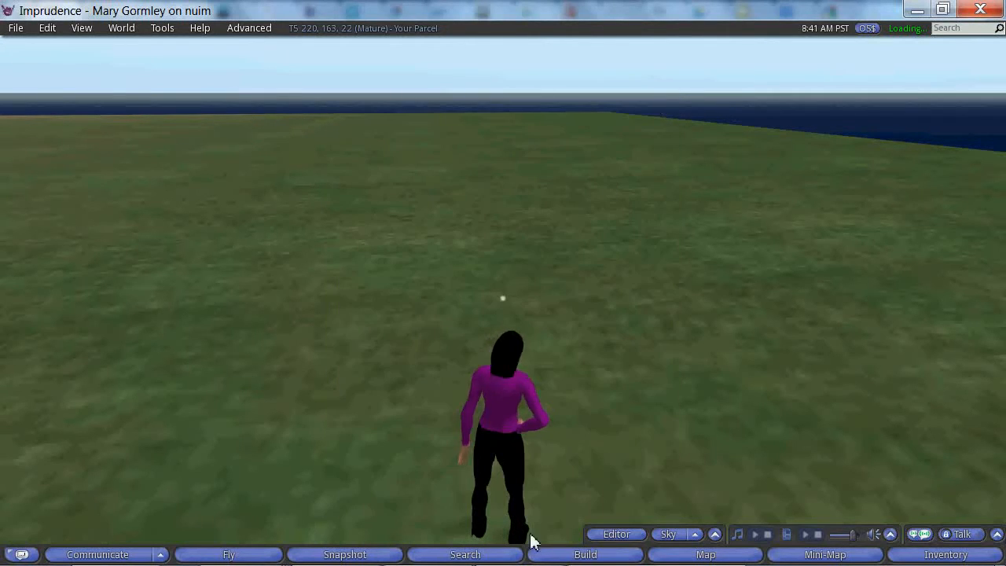
- Check the avatar's group list, select Team5 in it, and close the contacts window
right_click(506, 397)
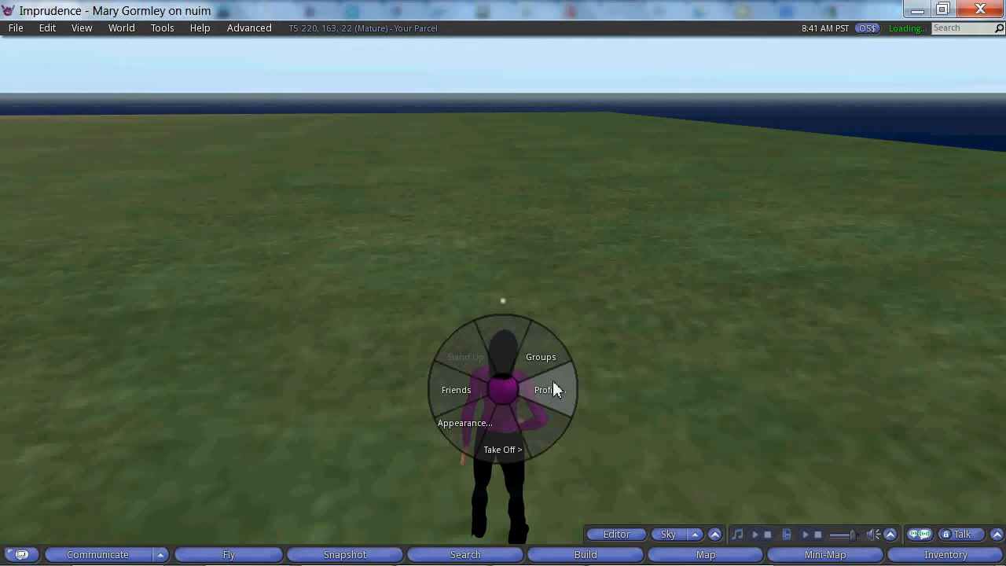
left_click(542, 360)
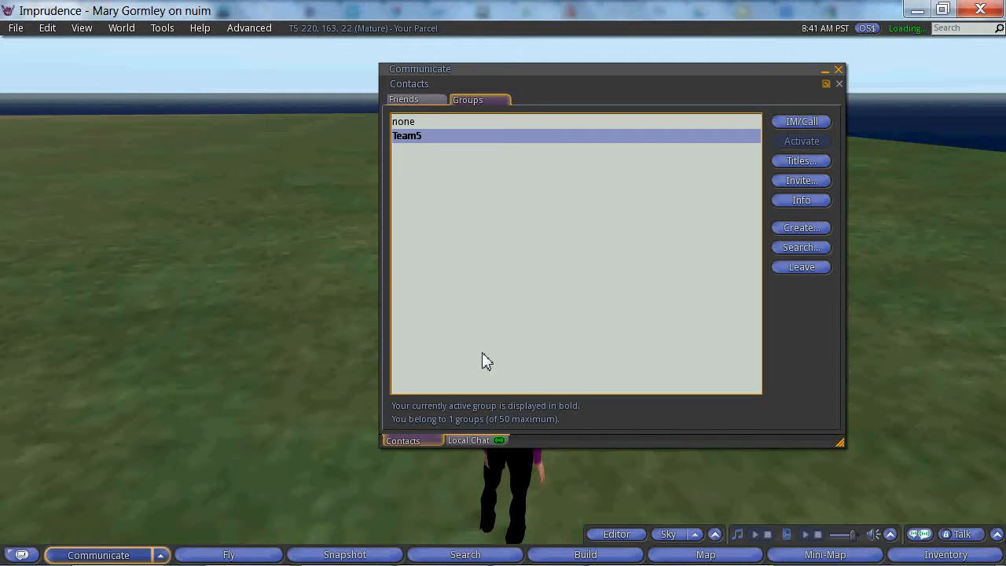
left_click(439, 123)
left_click(434, 136)
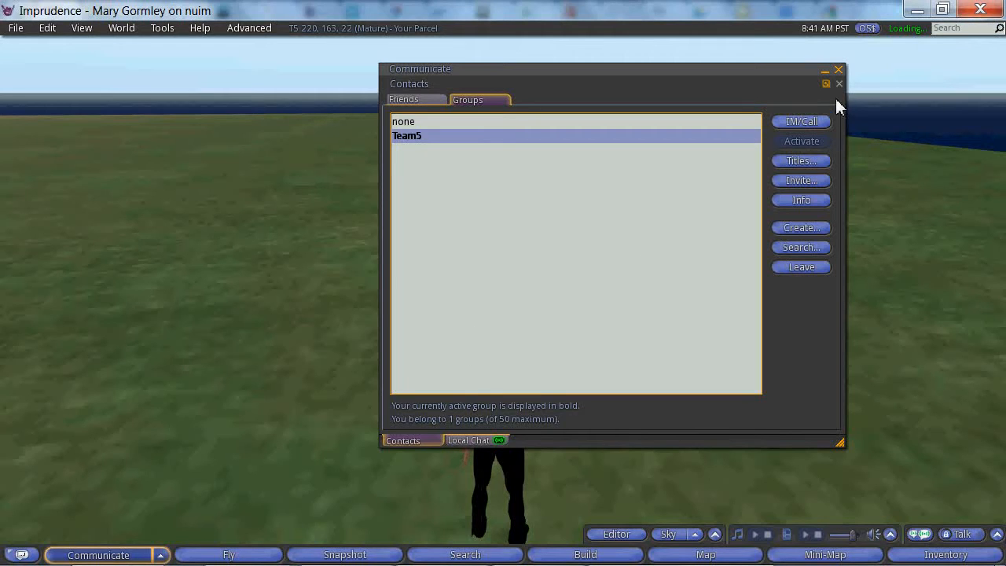
left_click(839, 70)
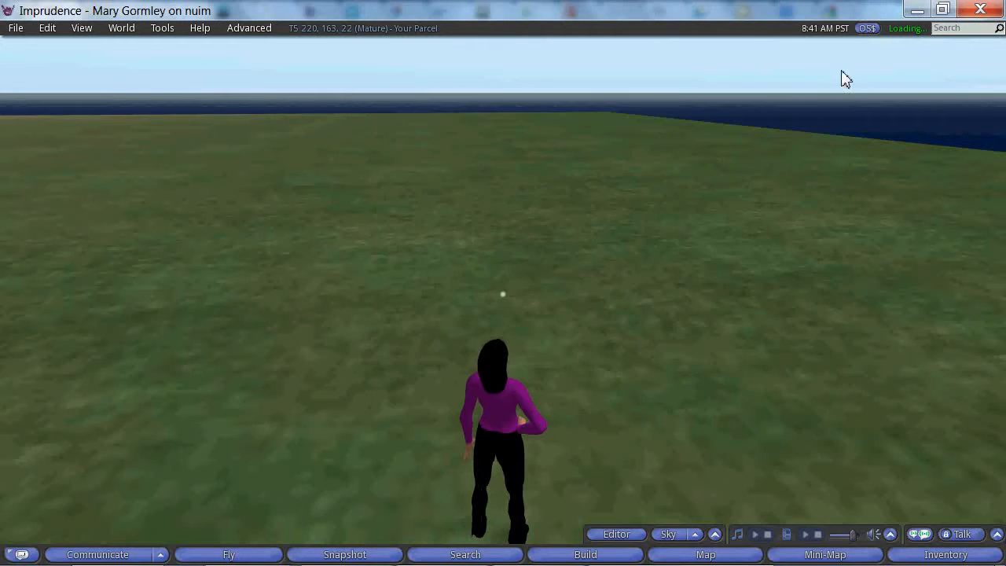
- Create a cube on the grass beside the avatar and name it with the owner's first name followed by "sCube"
left_click(590, 555)
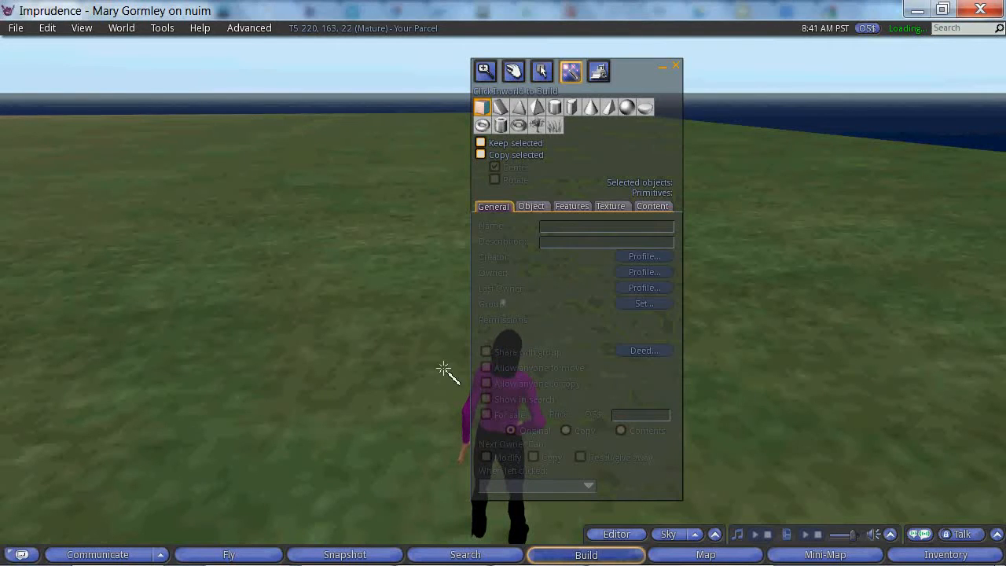
left_click(338, 354)
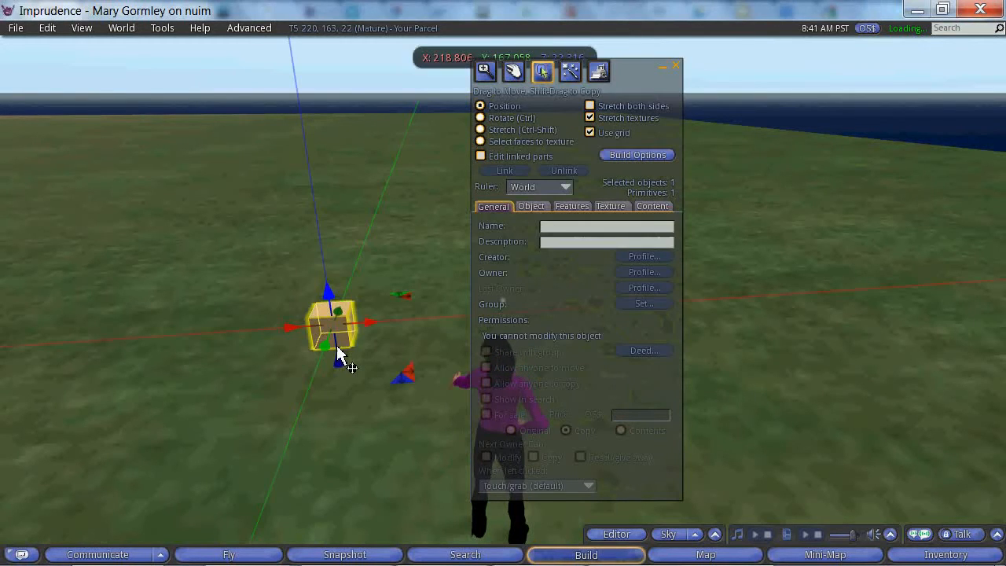
left_click(592, 228)
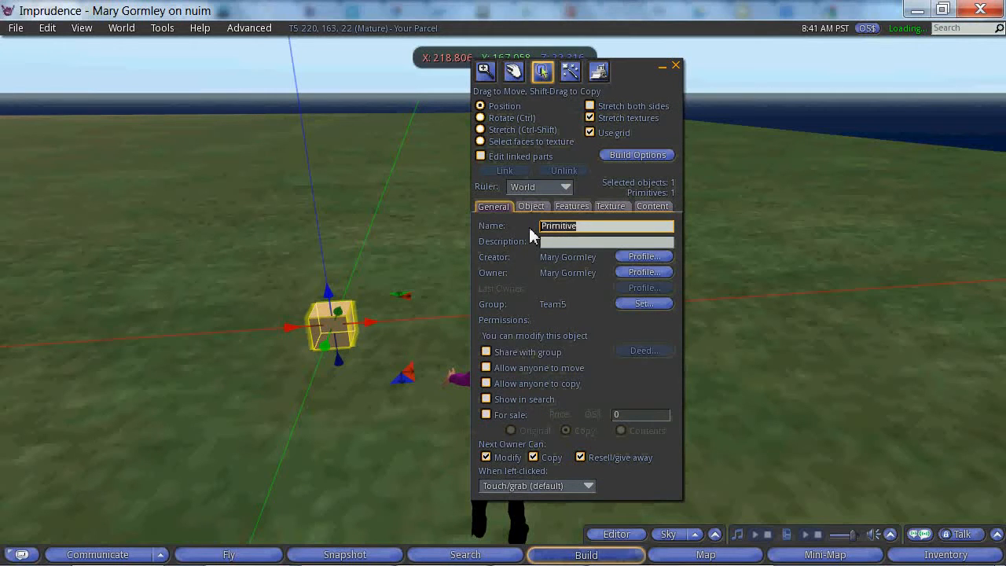
type("Mar")
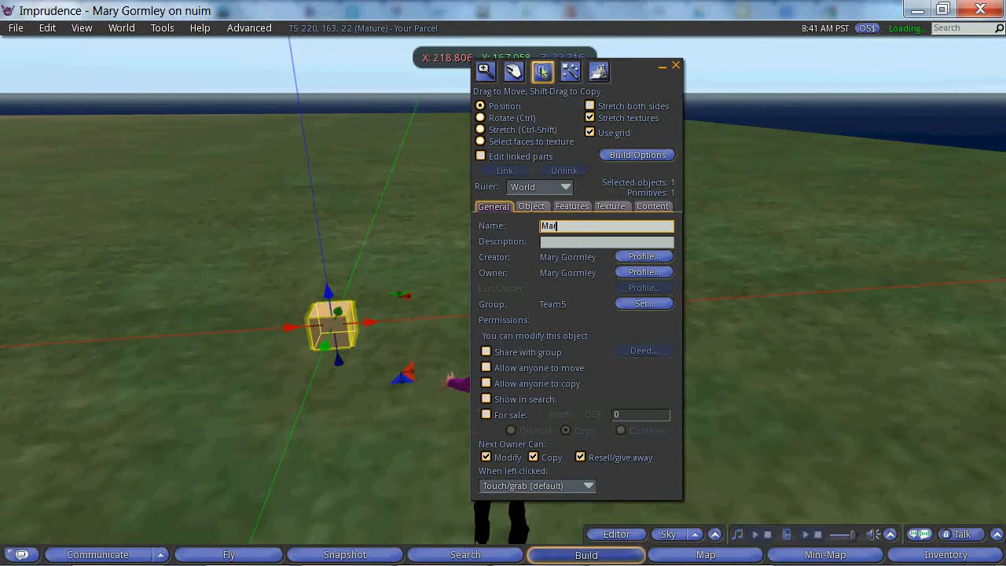
type("ysCube")
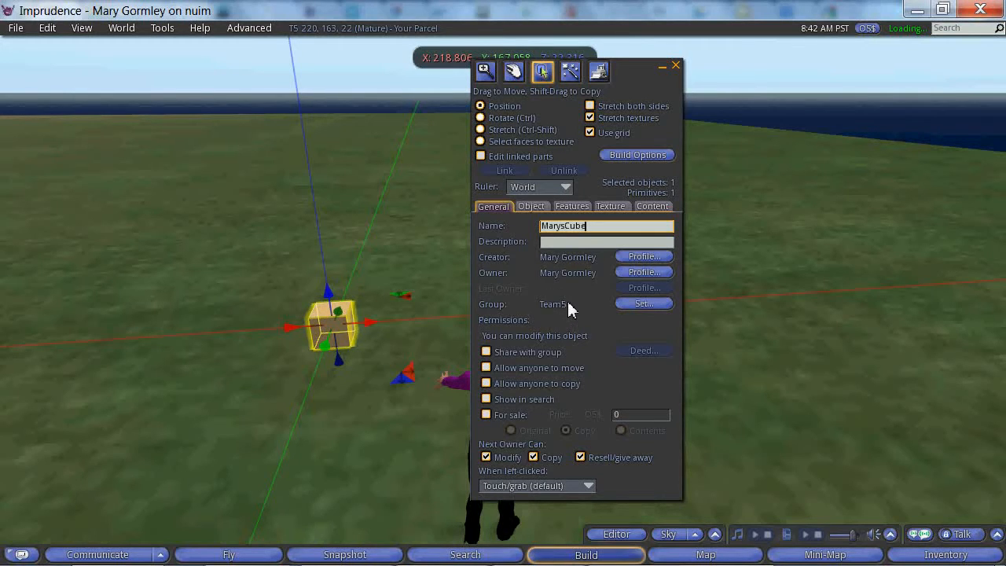
- Assign the cube to the group Team5 and share it with that group
left_click(649, 305)
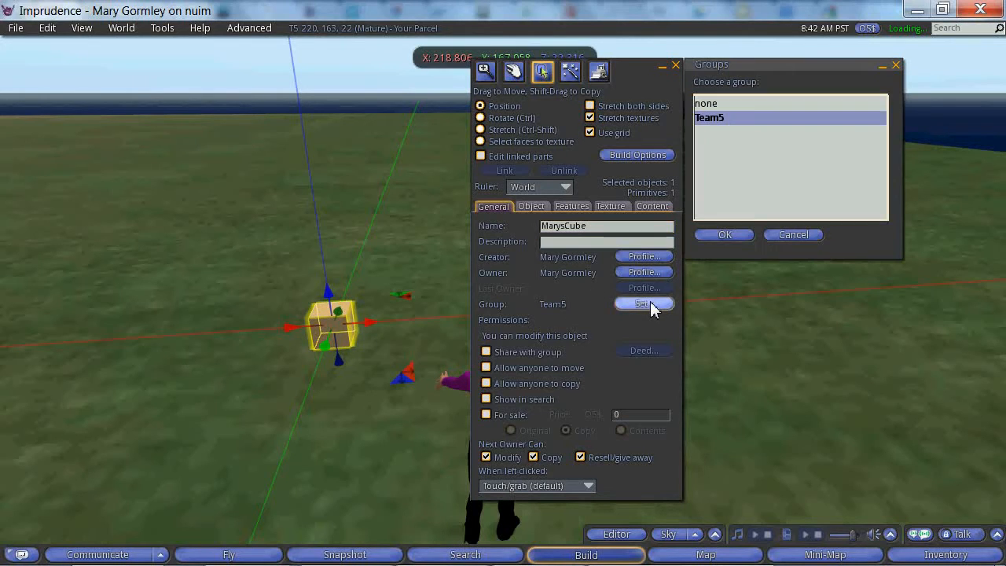
left_click(721, 107)
left_click(723, 118)
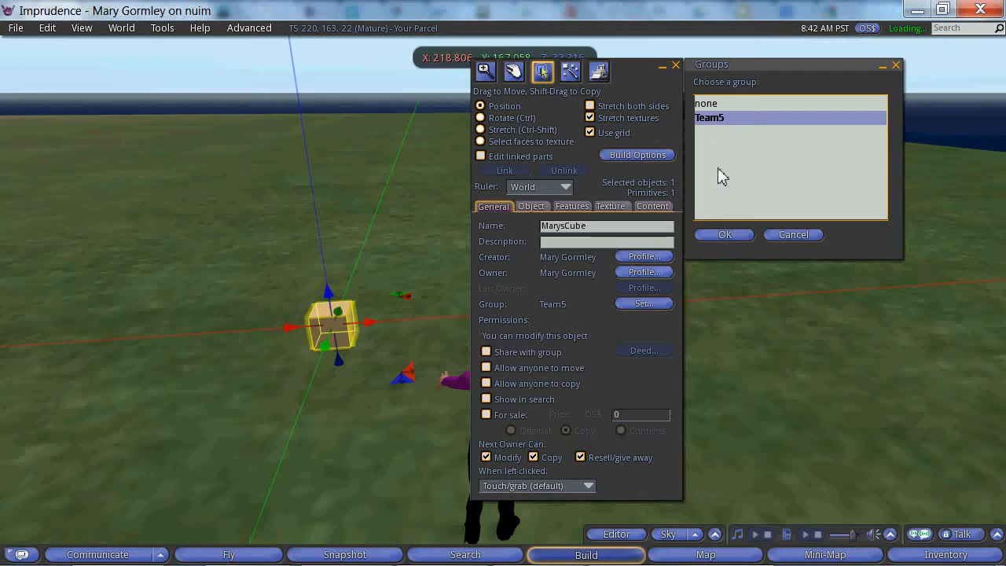
left_click(724, 234)
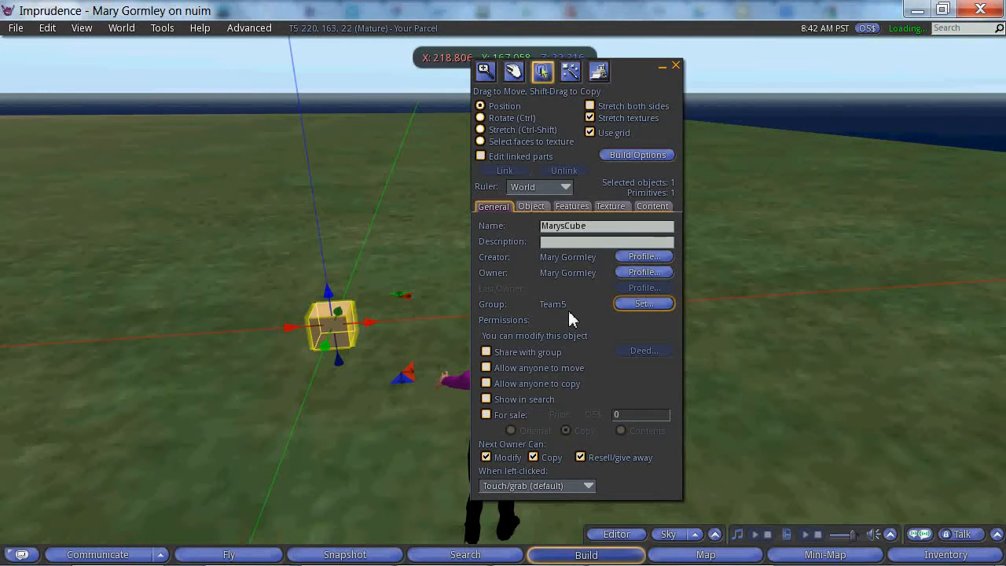
left_click(487, 353)
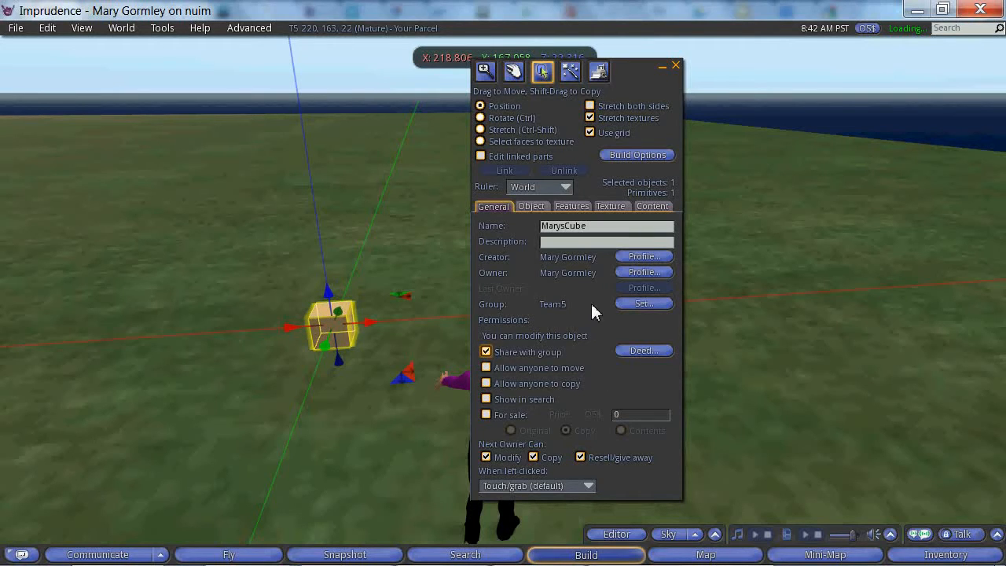
- Change the cube's color to the blue swatch with red 0, green 128, blue 255
left_click(605, 205)
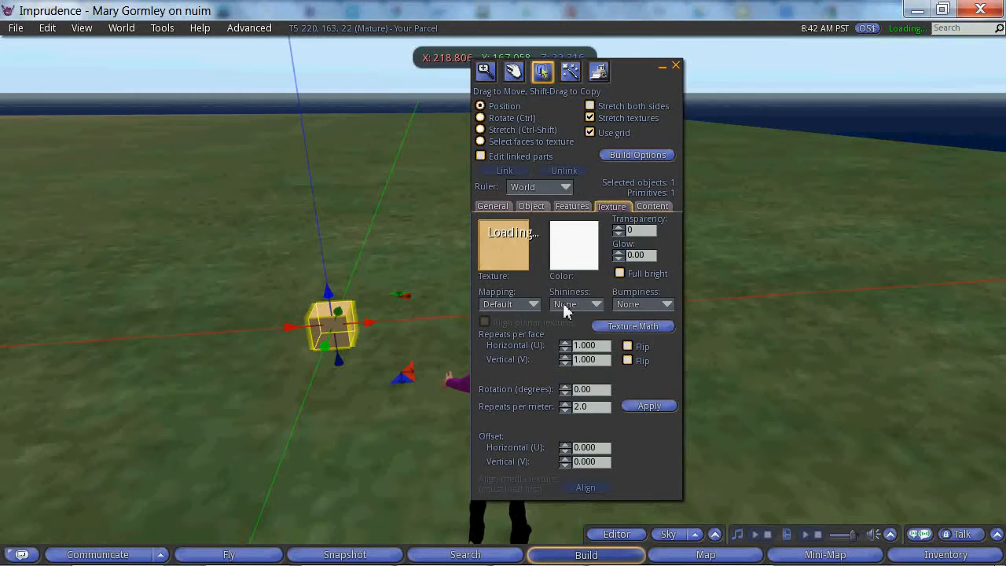
left_click(573, 253)
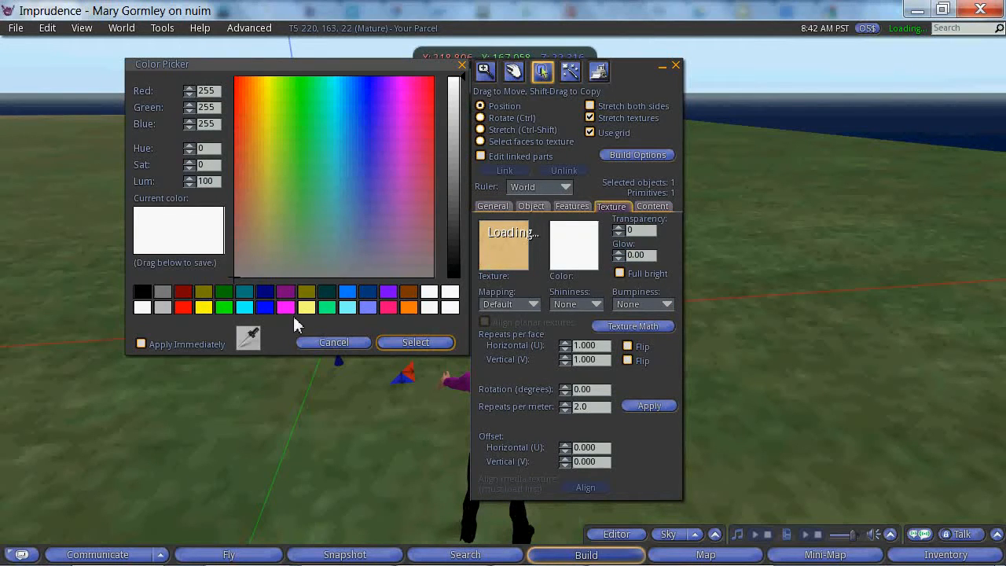
left_click(347, 292)
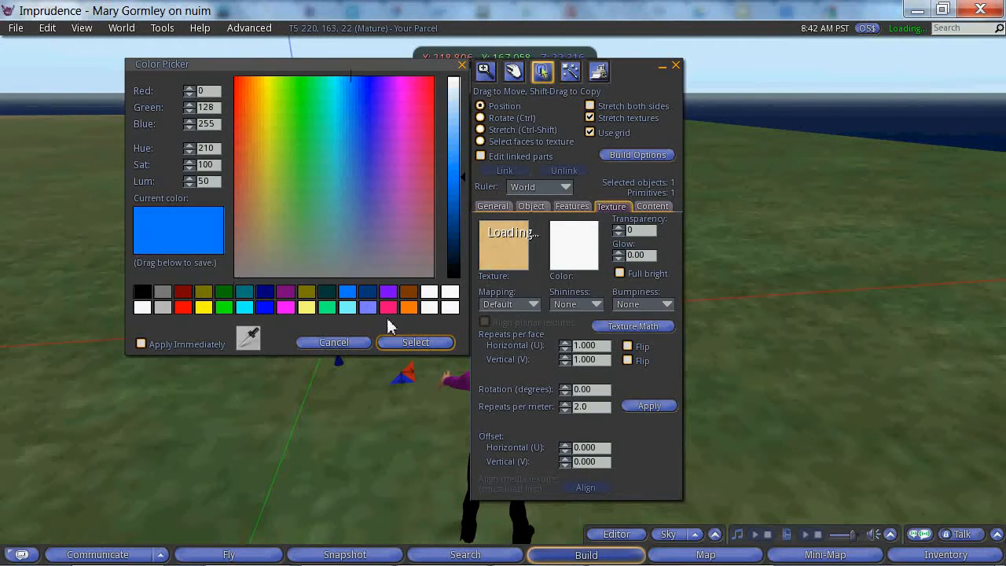
left_click(415, 342)
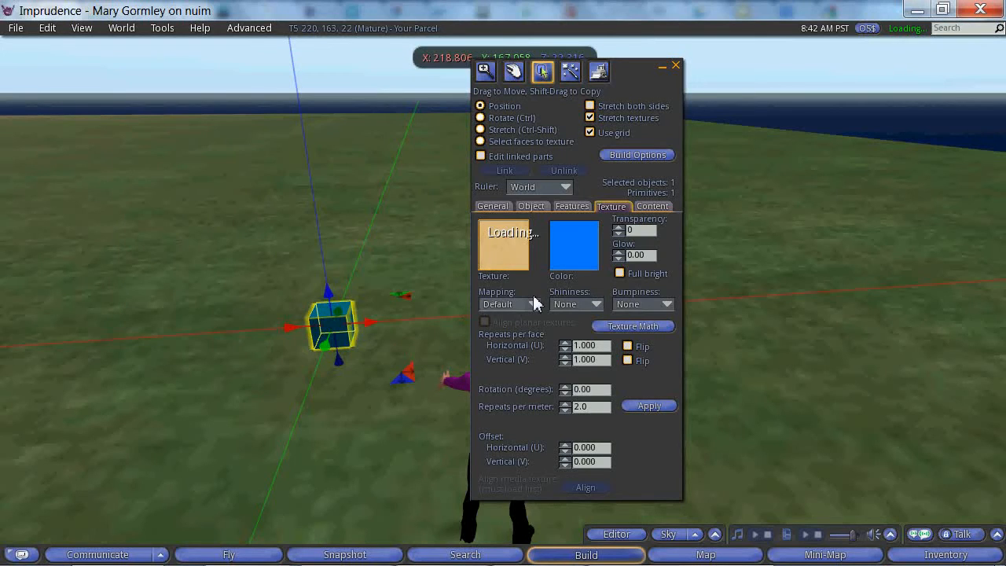
- Show the cube's contents, switch to Scratch for Second Life, and copy the Linden script that turns the object 30 degrees when touched
left_click(656, 206)
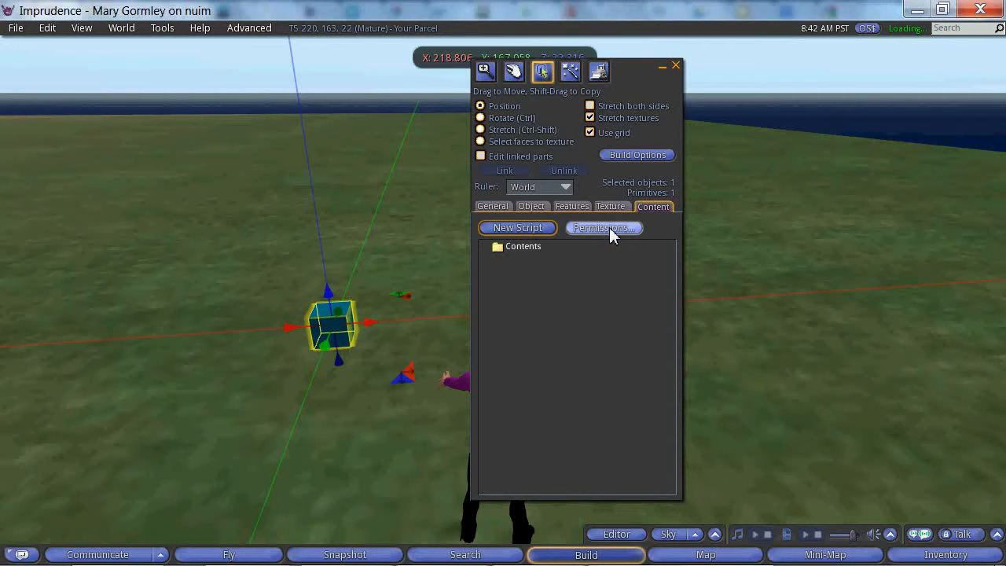
key("alt+Tab")
key("alt+Tab")
key("alt+Tab")
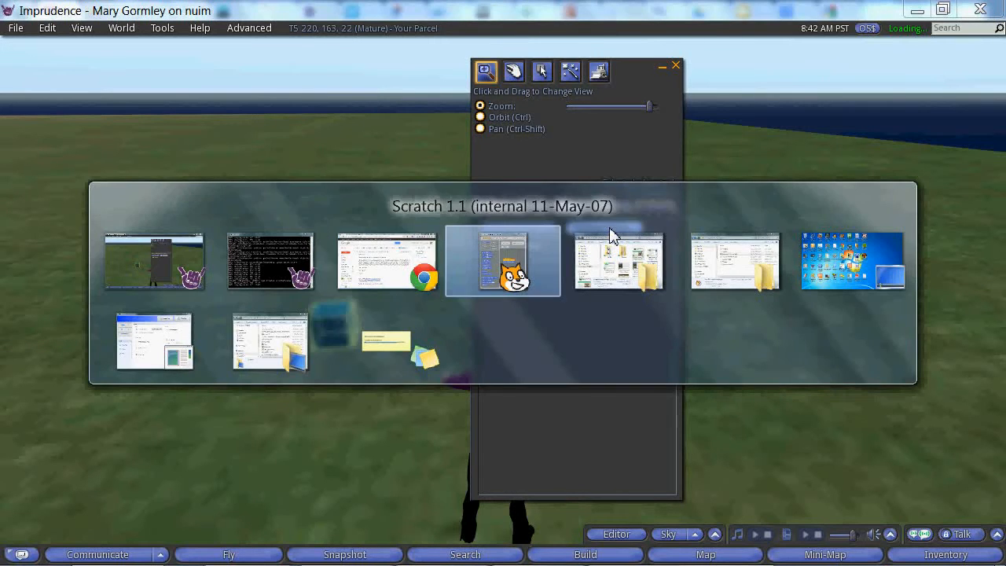
left_click_drag(553, 274, 574, 272)
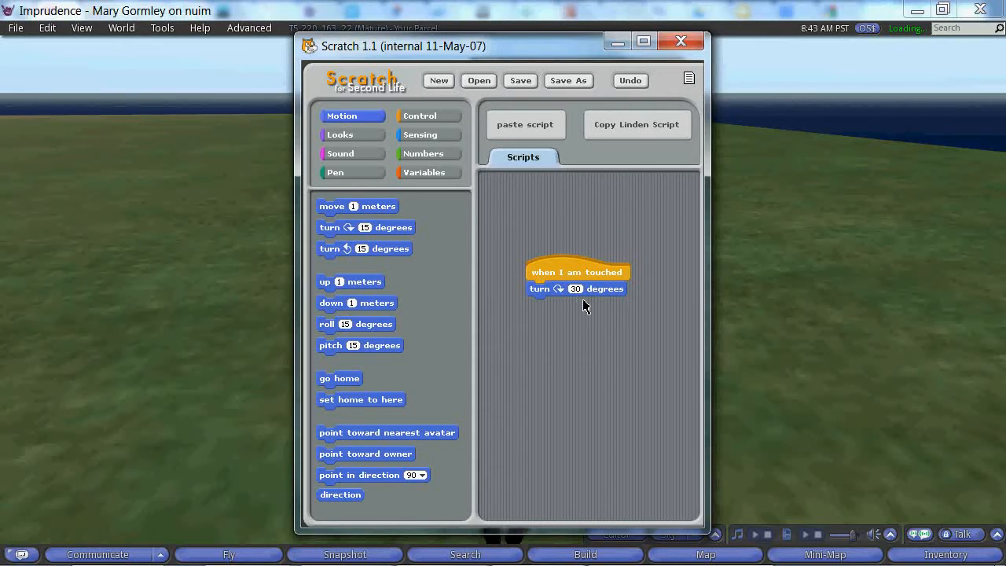
left_click(637, 128)
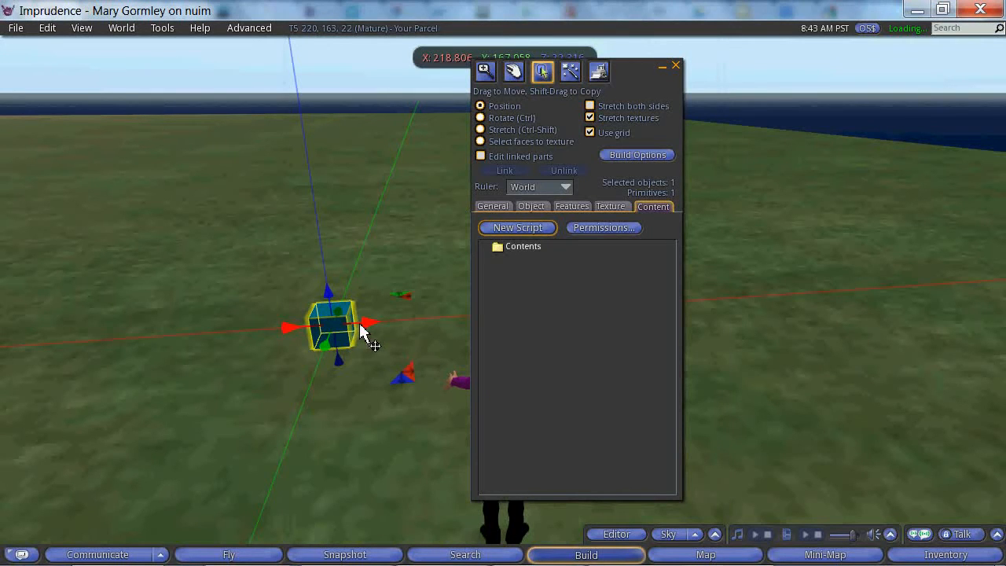
- Stretch the cube along its X axis towards the avatar to form a long bar
key("ctrl+shift")
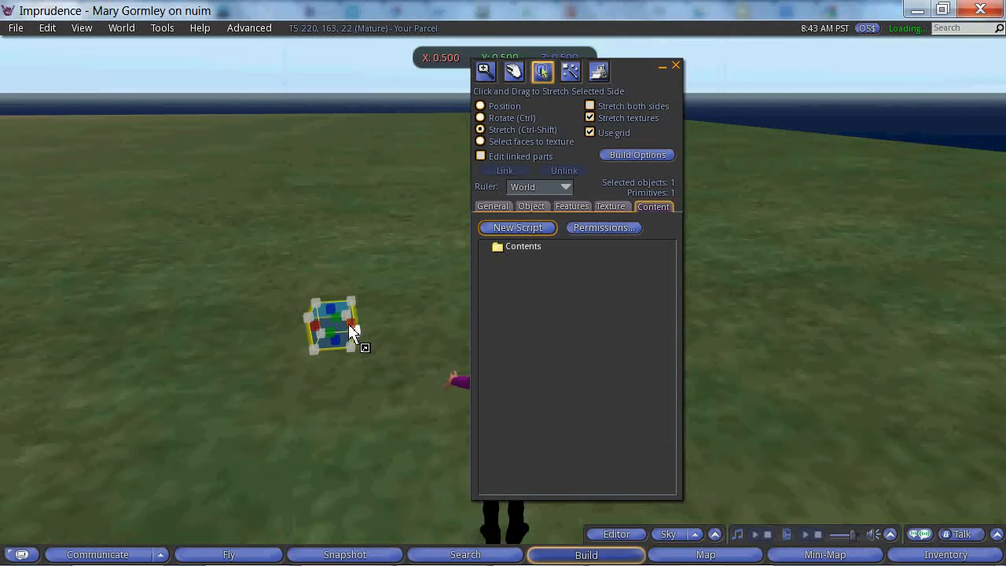
key("ctrl+shift")
left_click_drag(348, 327, 429, 329, "ctrl+shift")
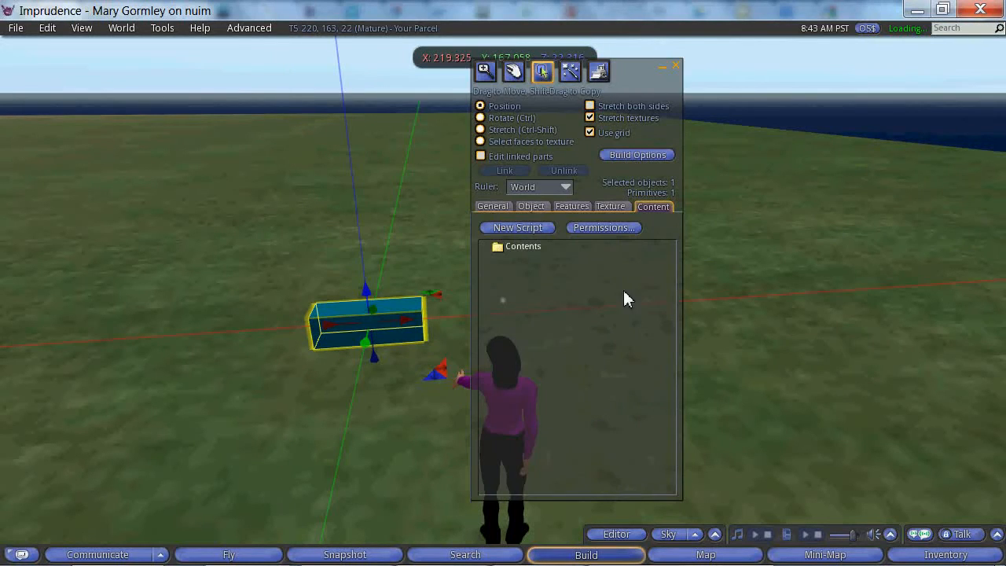
- Add a new script to the bar, replace its default code with the copied Linden script, save it, and close the script
left_click(528, 232)
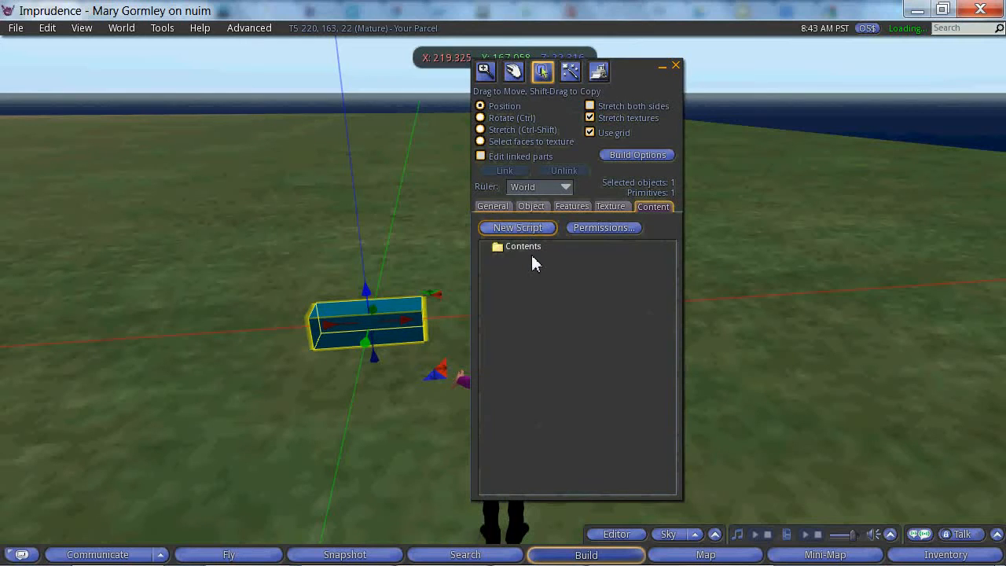
double_click(531, 260)
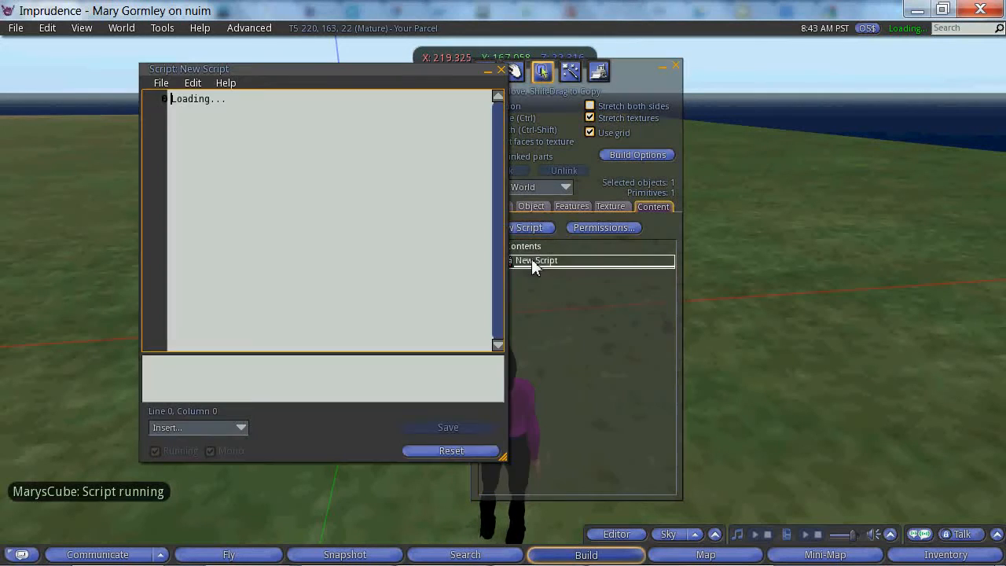
key("ctrl+a")
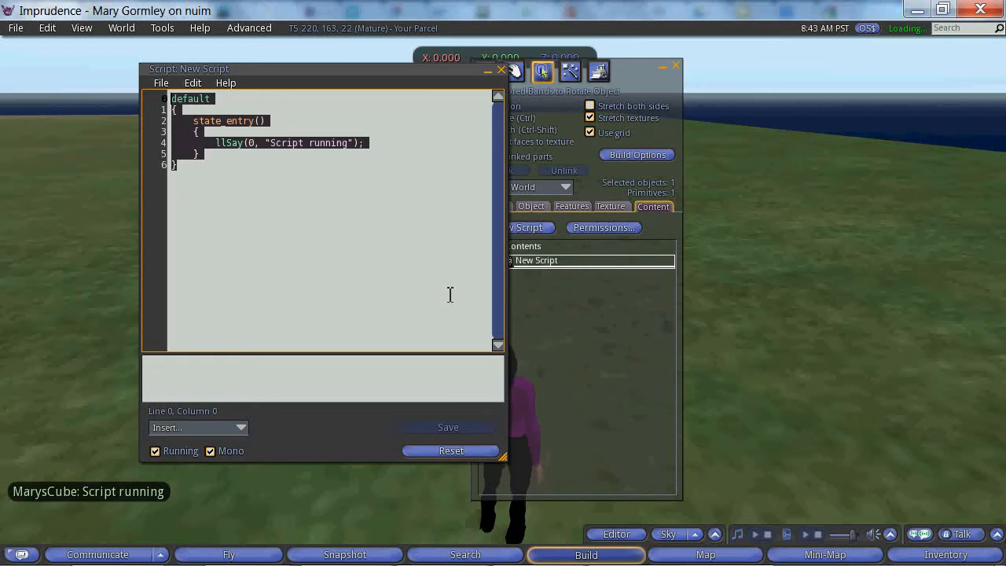
key("ctrl+v")
left_click(449, 426)
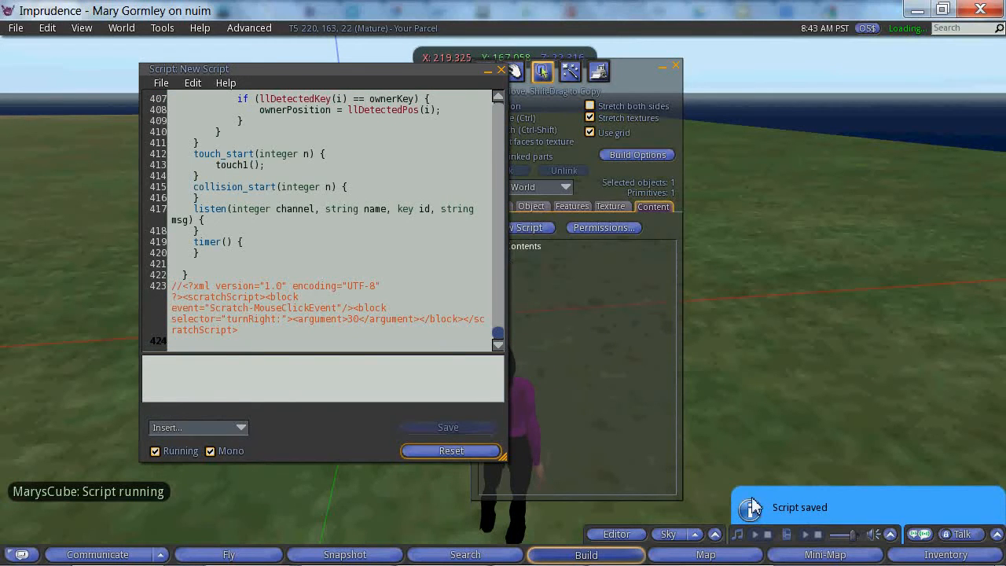
left_click(500, 69)
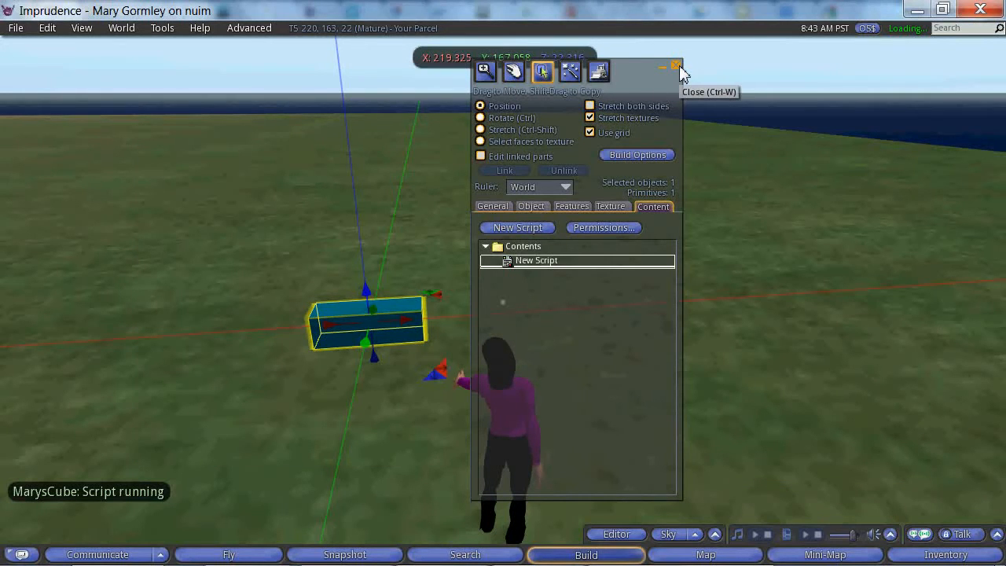
- Close the build settings, touch the bar in-world to test its turning script, and reopen the bar for editing
left_click(678, 66)
left_click(388, 332)
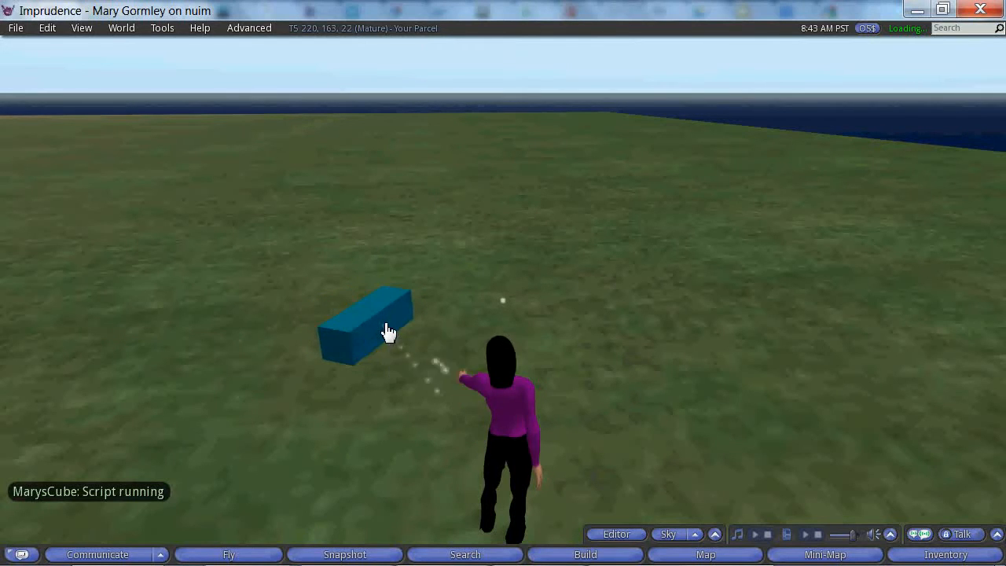
right_click(386, 332)
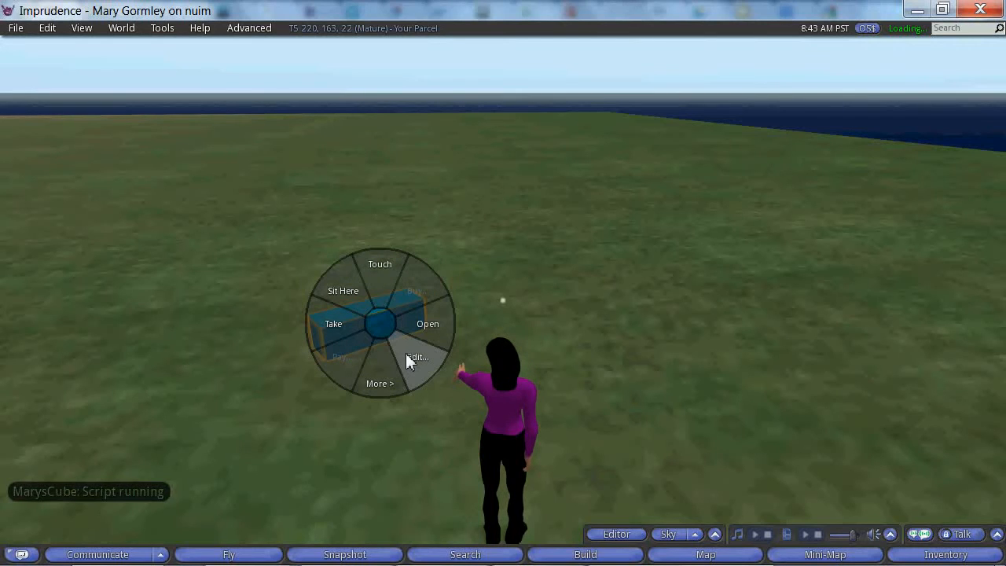
left_click(406, 355)
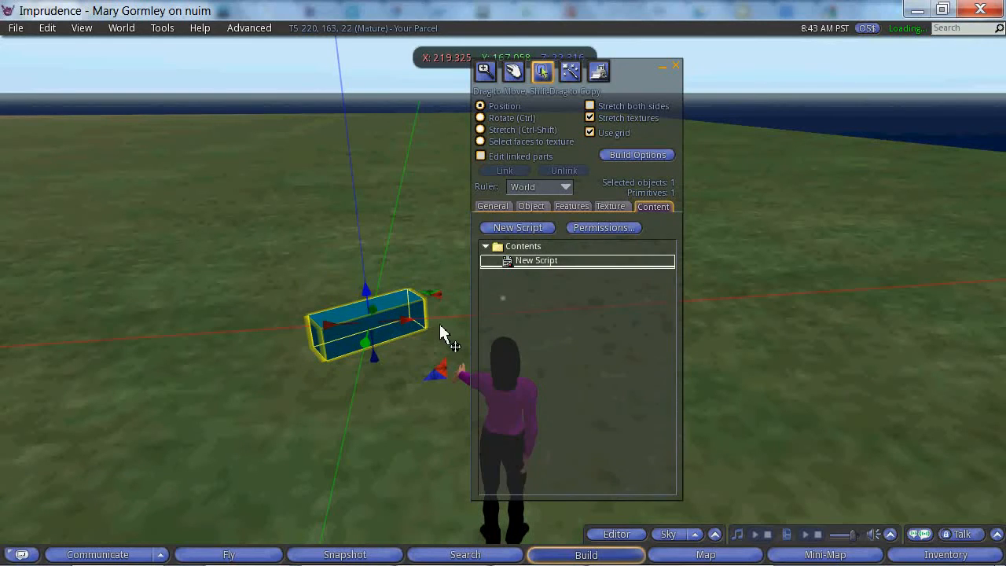
- Rename the new script in the bar's contents as MarysRotatingScript
left_click(562, 264)
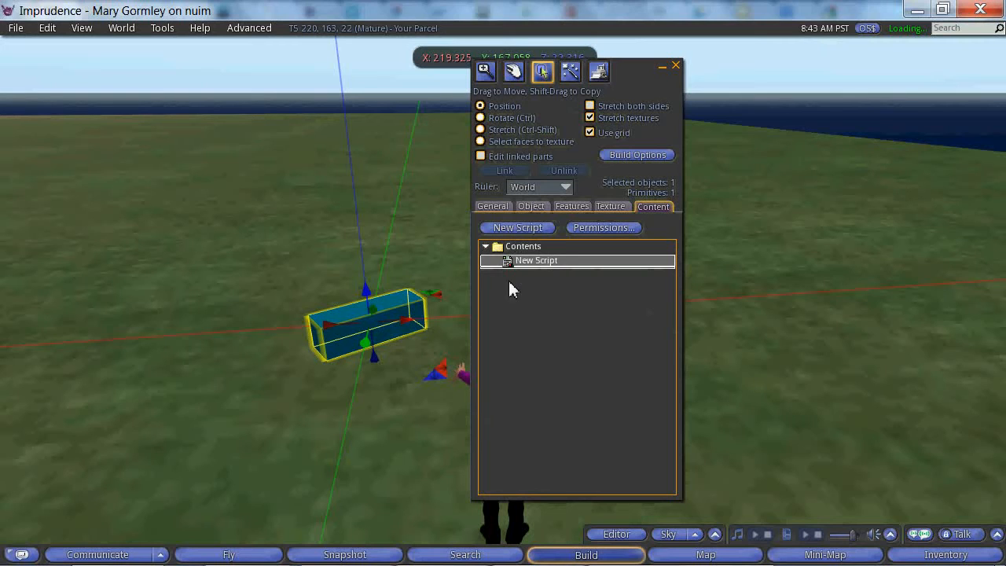
right_click(562, 261)
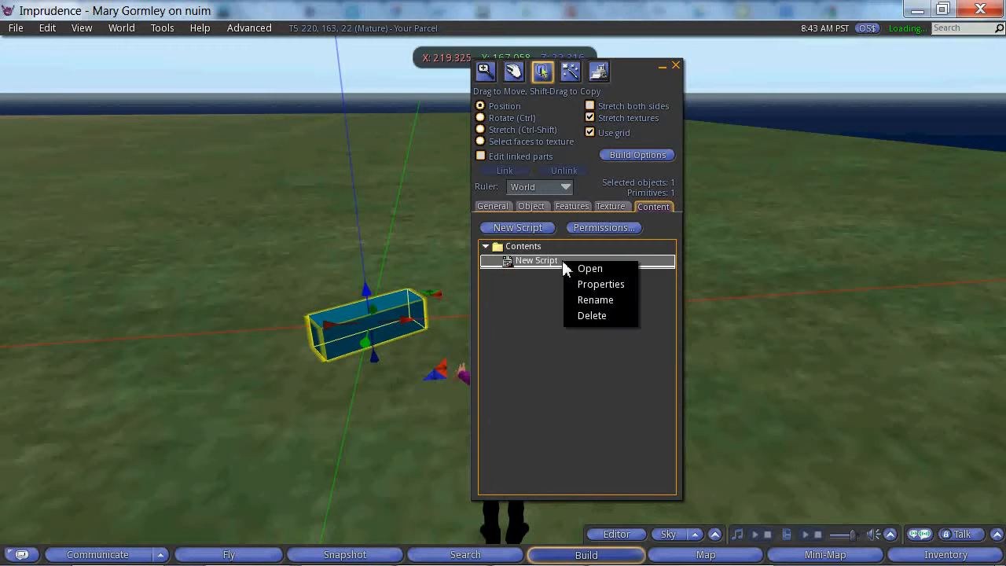
left_click(589, 300)
type("Marys")
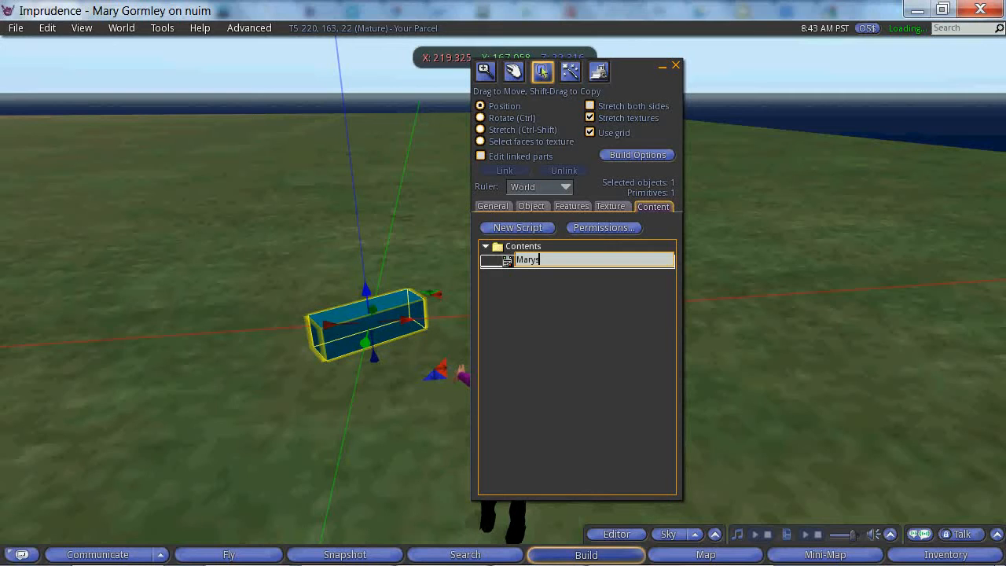
type("RotatingScr")
key("BackSpace")
key("BackSpace")
type("ipt")
key("Return")
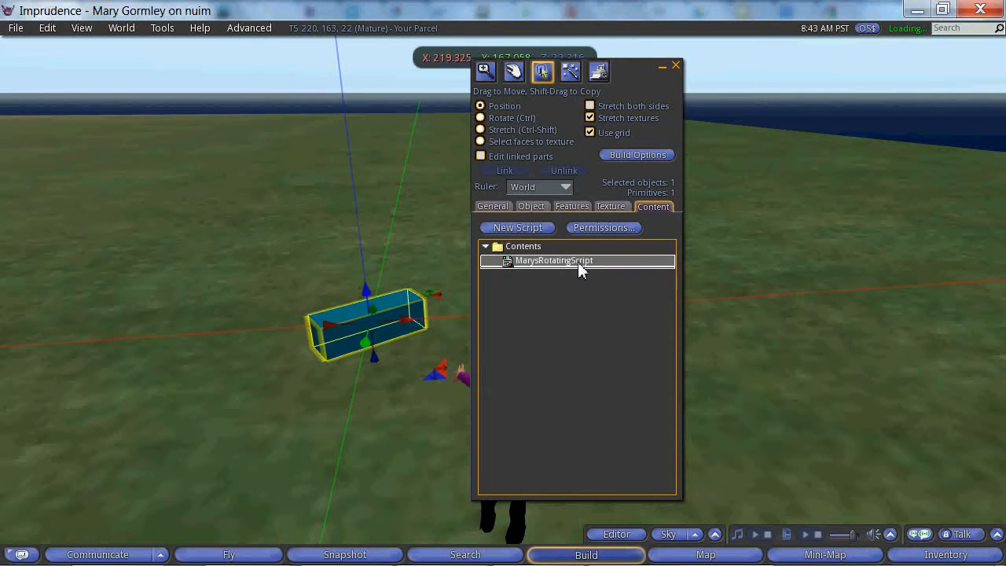
- Open the properties of MarysRotatingScript, share the script with the group, and close the properties
right_click(578, 261)
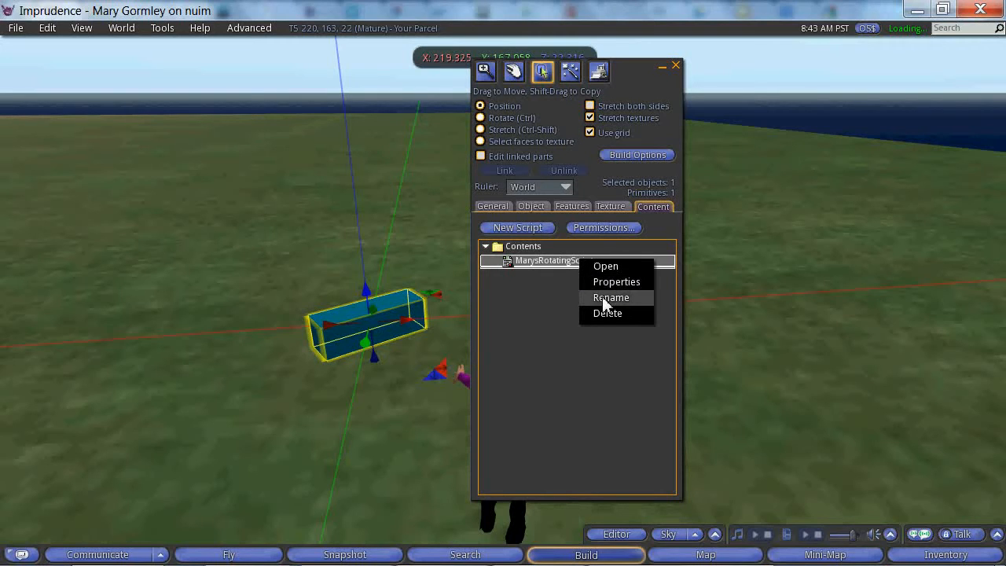
left_click(605, 282)
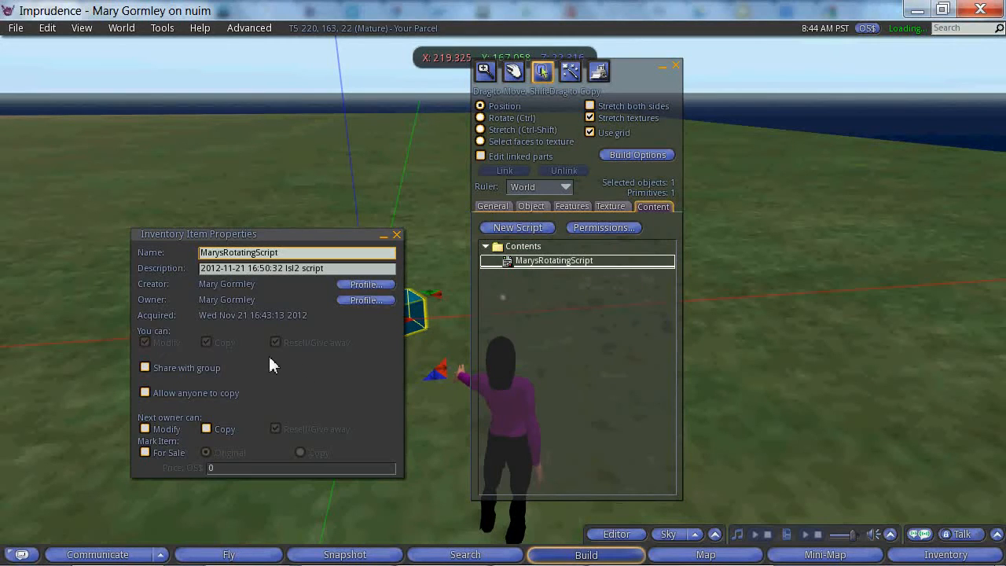
left_click(145, 367)
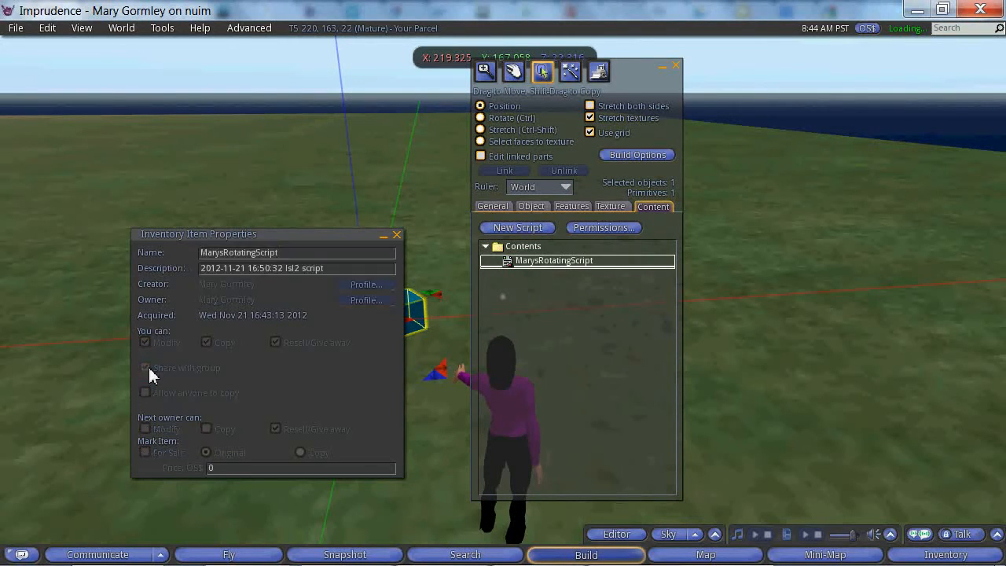
left_click(398, 236)
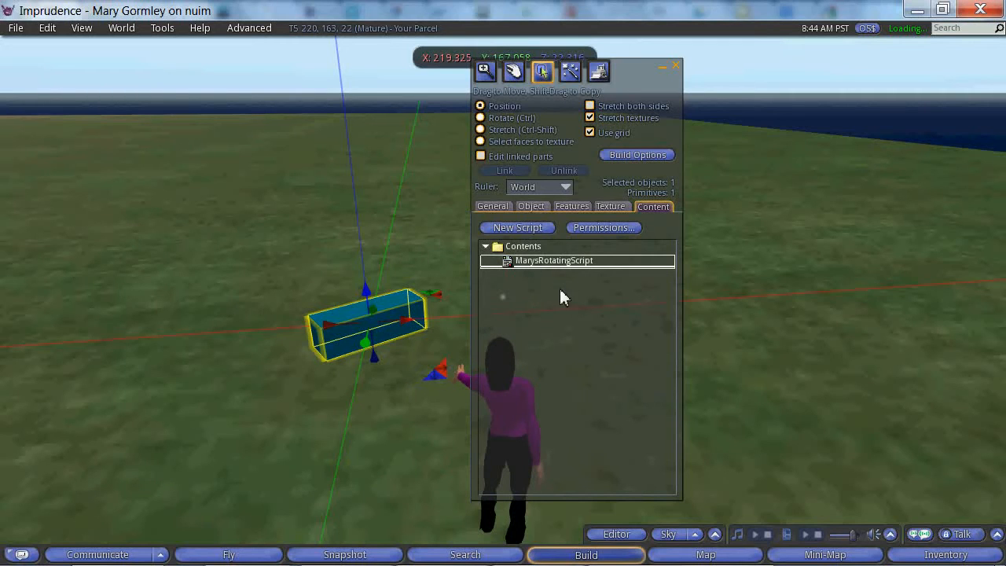
- Close the build settings and touch the bar repeatedly in-world to test its turning script
left_click(679, 73)
left_click(385, 324)
left_click(389, 321)
left_click(388, 321)
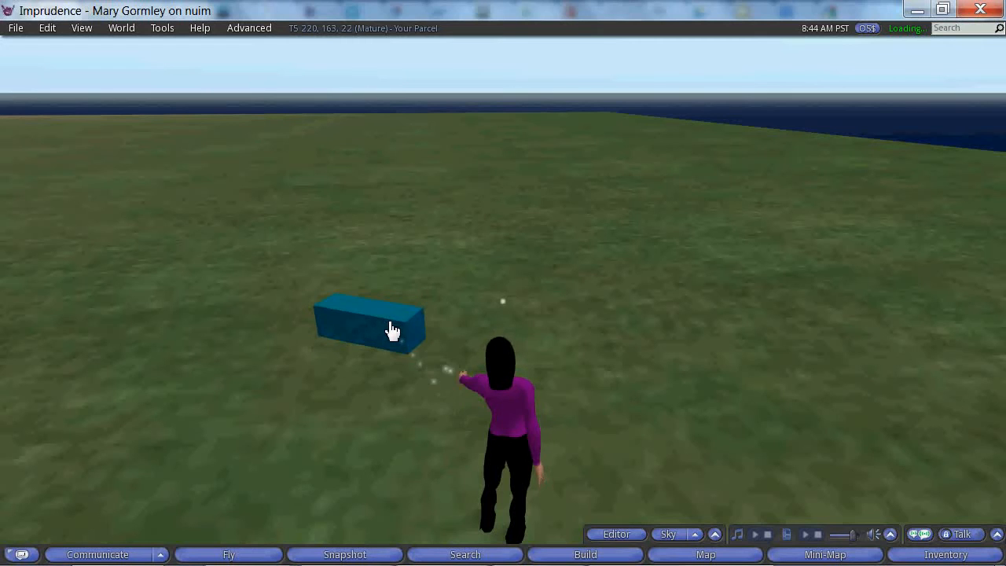
left_click(386, 323)
left_click(384, 324)
left_click(383, 323)
left_click(383, 325)
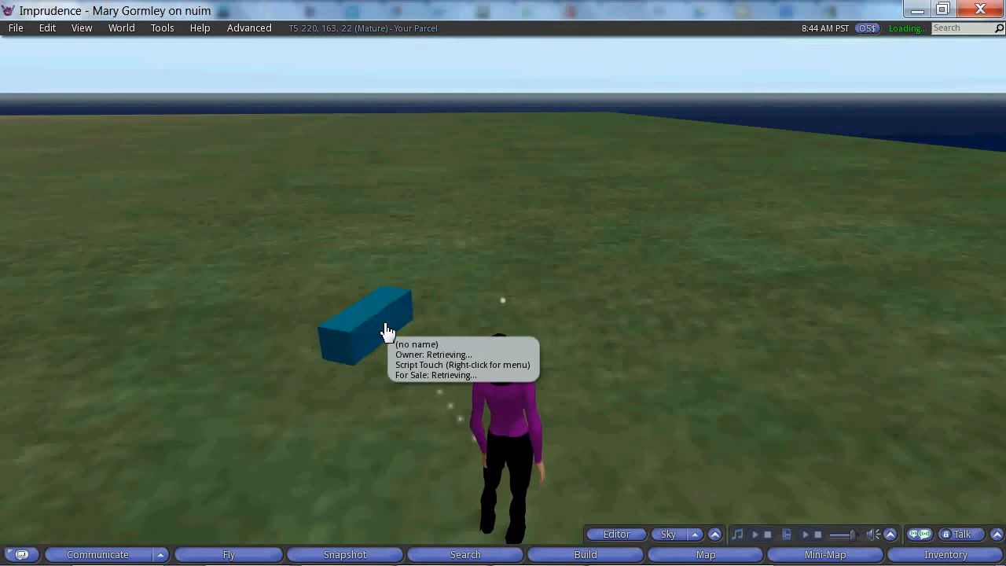
left_click(381, 325)
left_click(381, 327)
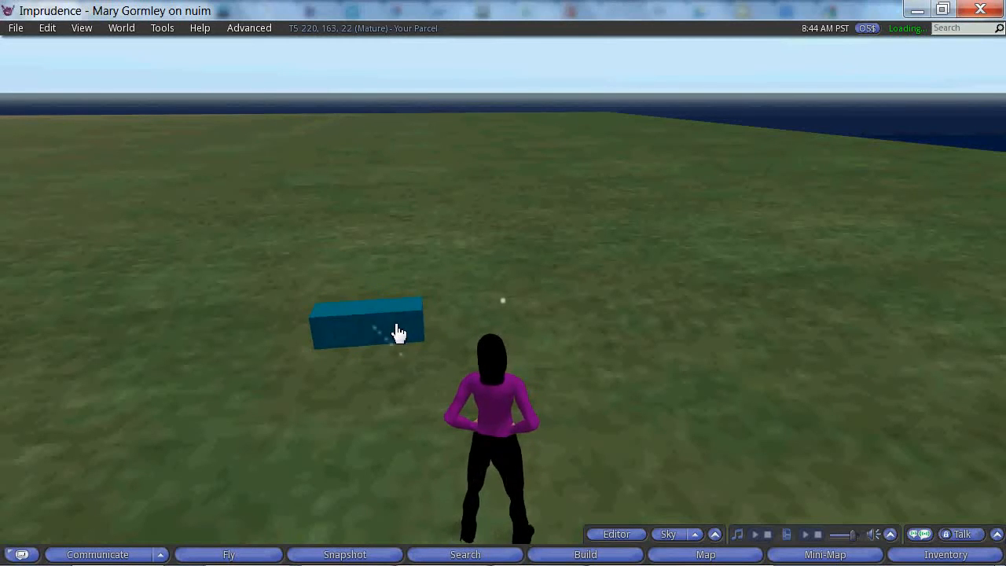
left_click(393, 325)
left_click(395, 333)
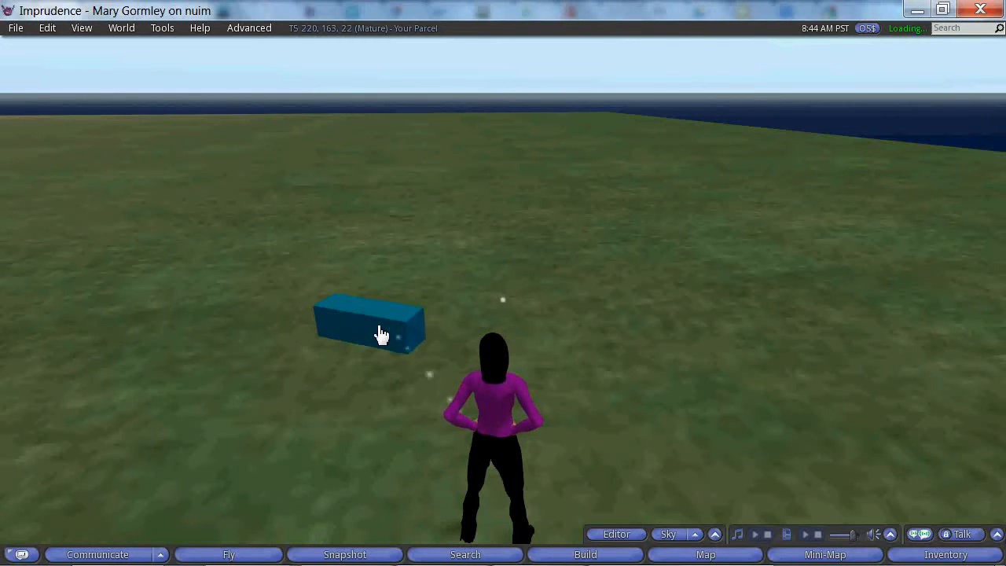
left_click(382, 332)
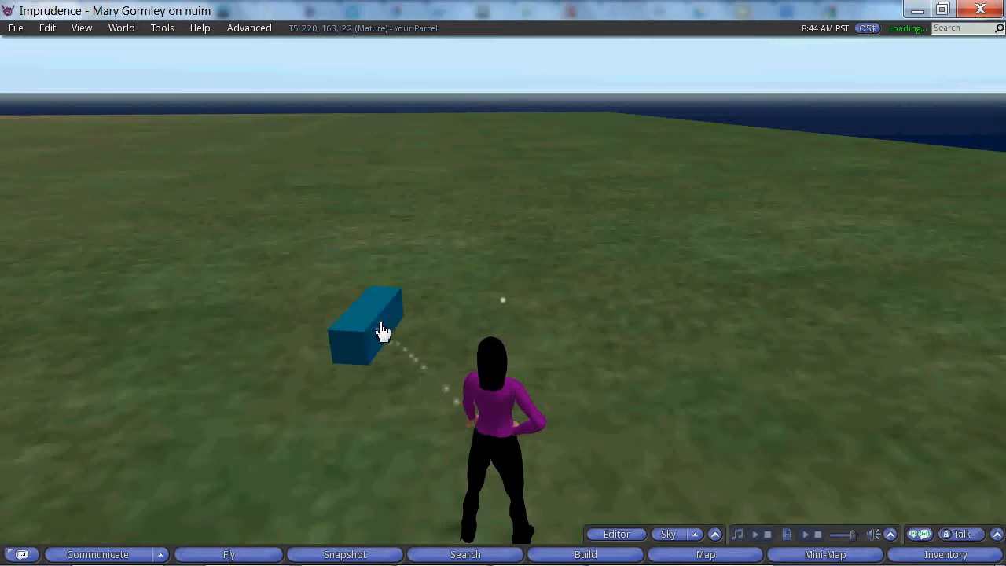
left_click(382, 332)
left_click(382, 331)
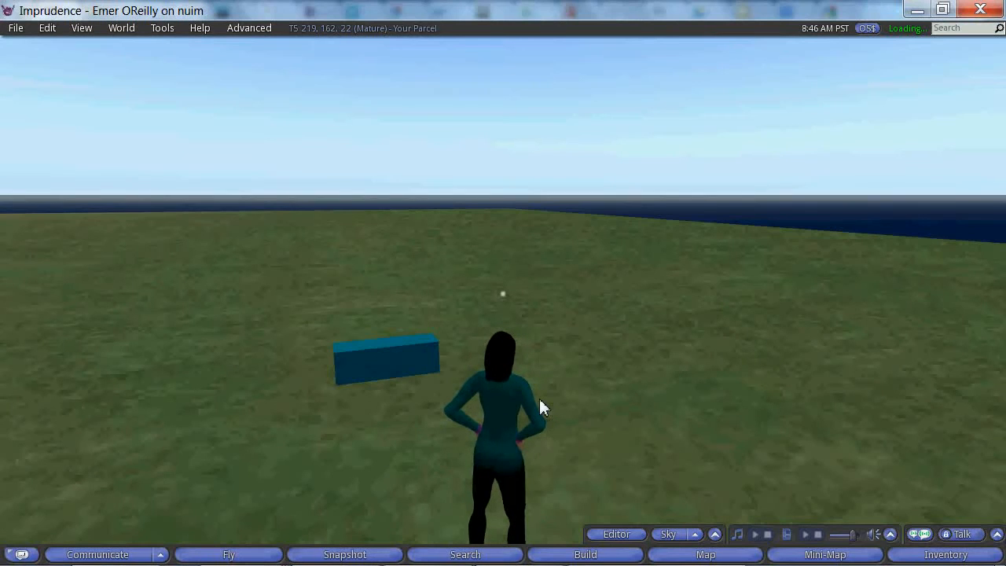
- View the second avatar's profile to check the avatar name, and close the profile
mouse_move(494, 386)
left_mouse_down()
mouse_move(499, 376)
mouse_move(508, 387)
left_mouse_up()
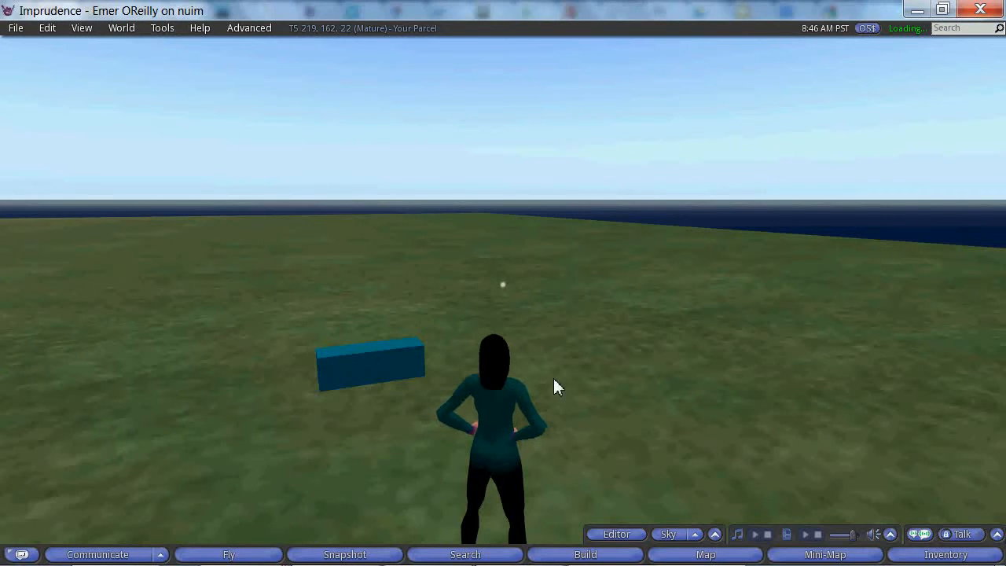
right_click(493, 398)
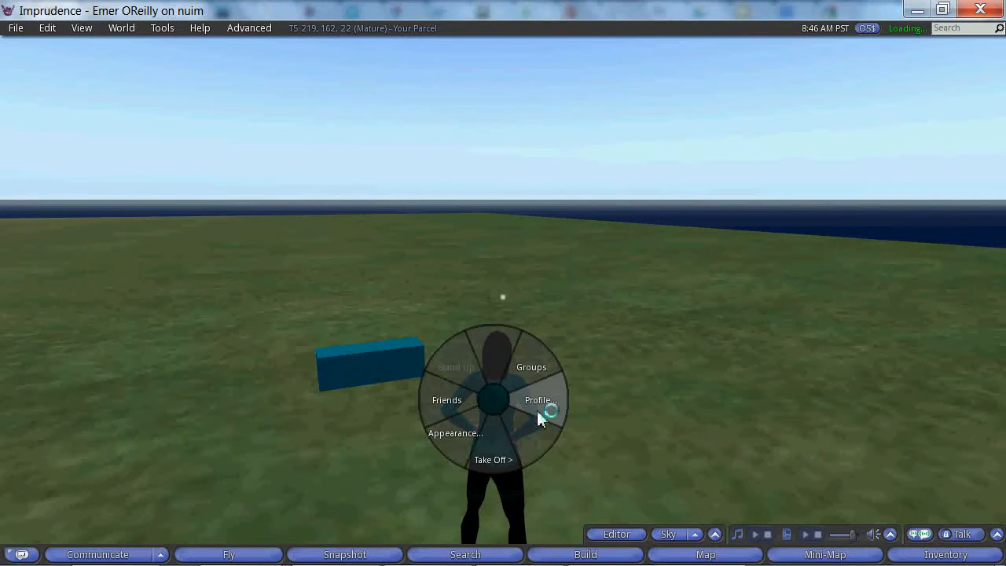
left_click(537, 410)
left_click_drag(401, 141, 349, 146)
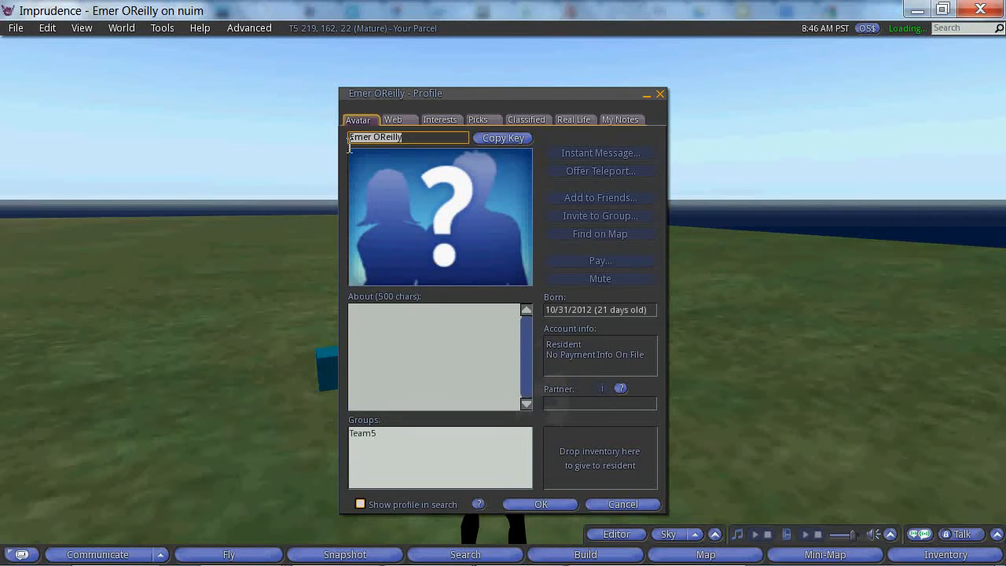
left_click(660, 93)
- Open the second avatar's groups, make Team5 the active group, and close the group list
right_click(489, 408)
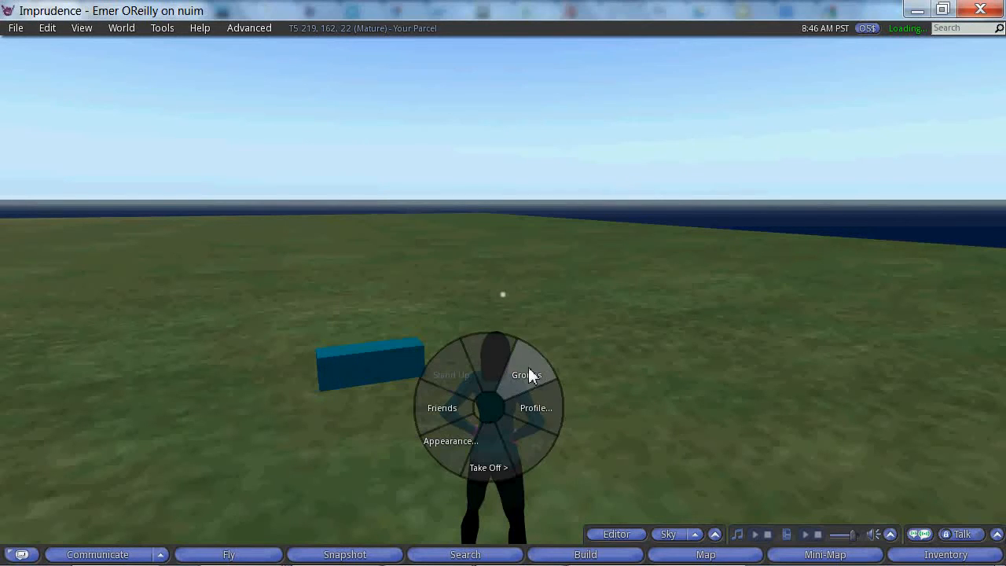
left_click(528, 375)
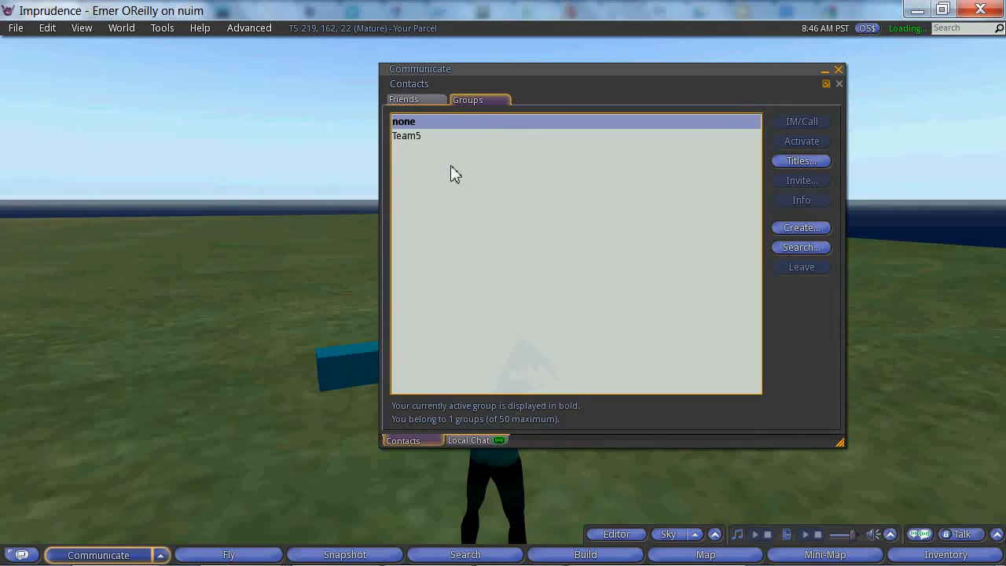
left_click(409, 136)
left_click(801, 142)
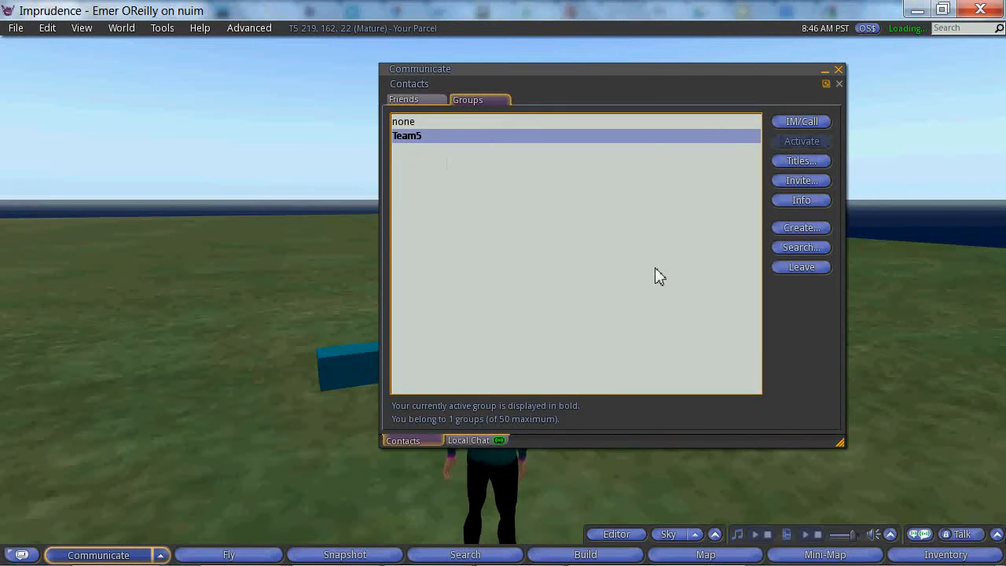
left_click(838, 70)
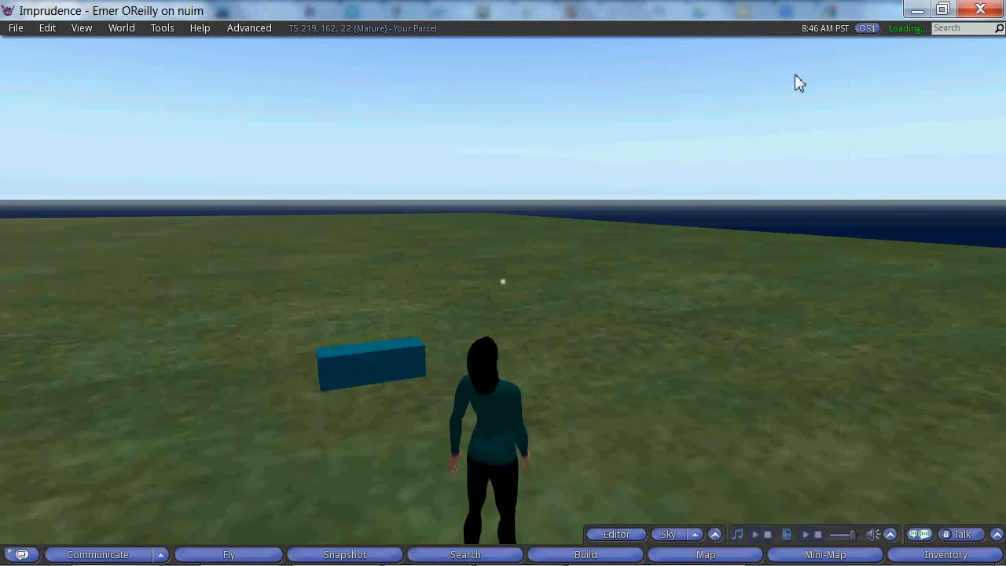
- Touch the bar with the second avatar to test the script, and open the bar for editing
left_click(373, 371)
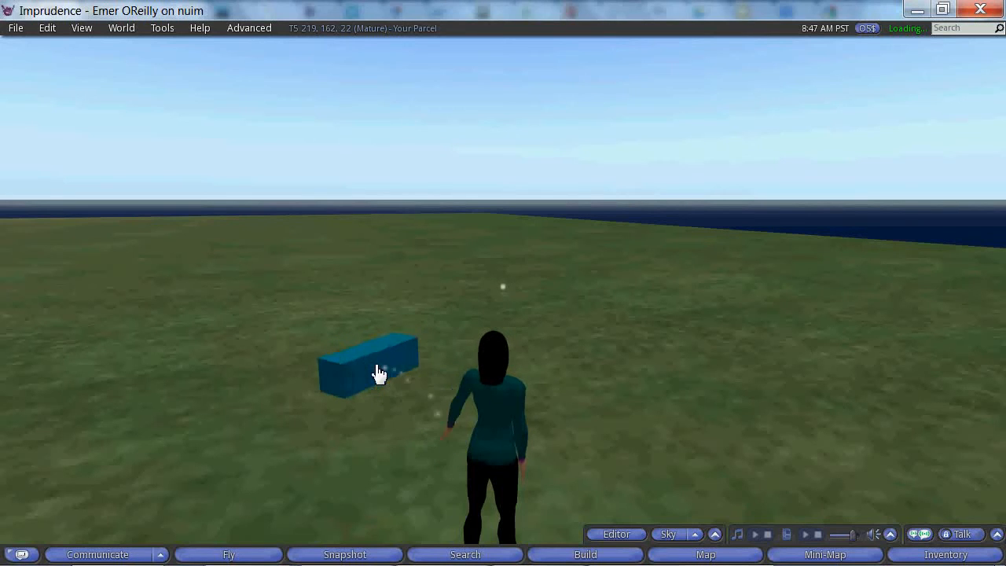
right_click(364, 365)
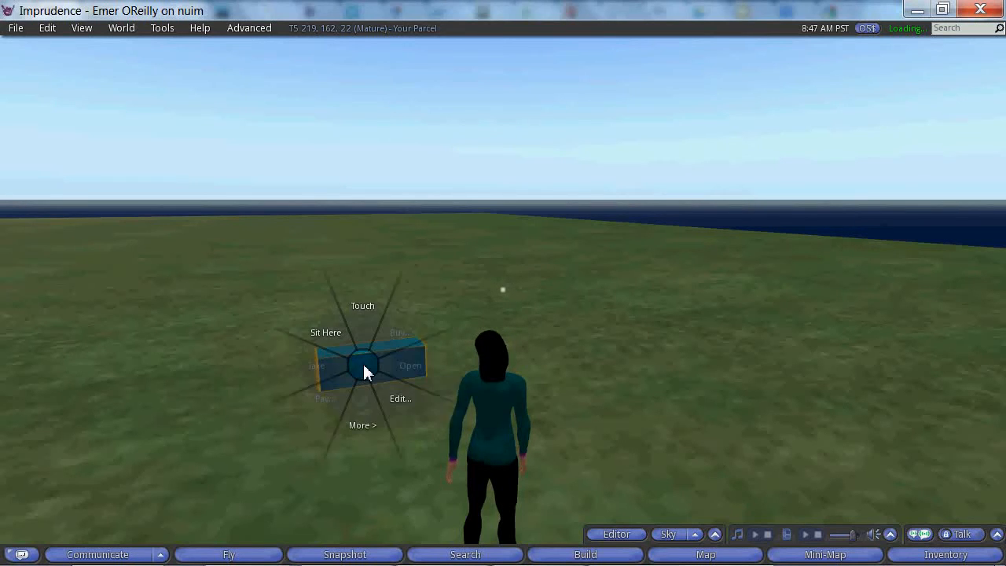
left_click(395, 400)
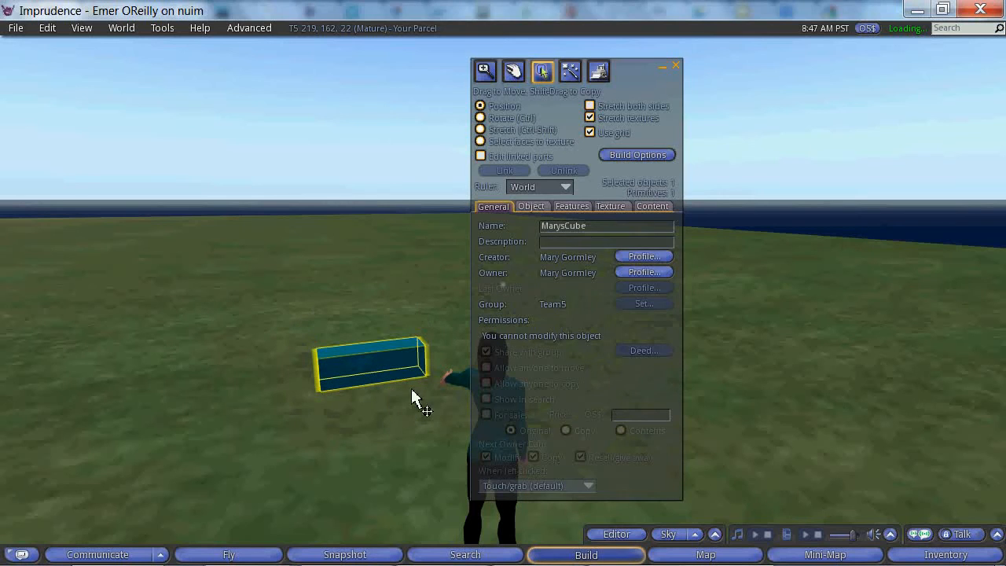
- Examine the bar's general, object, features, texture and content settings for what the second avatar may edit, and close the build settings
left_click(607, 228)
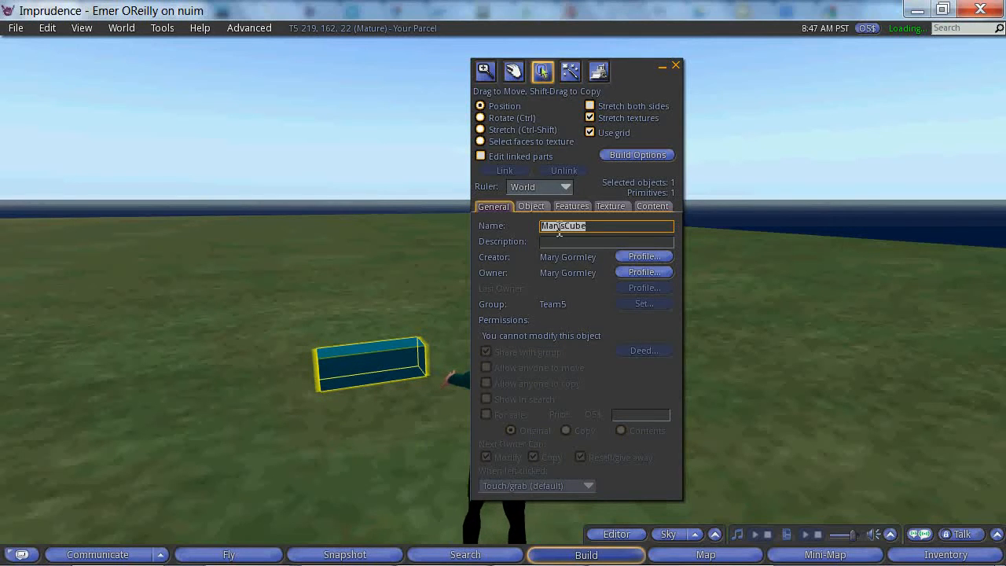
left_click(541, 209)
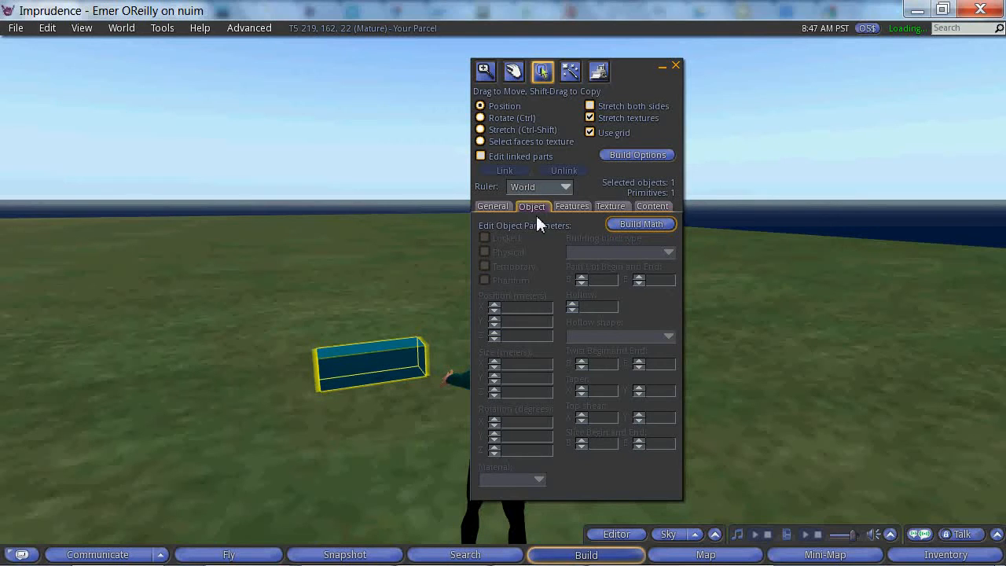
left_click(561, 207)
left_click(537, 207)
left_click(610, 207)
left_click(651, 207)
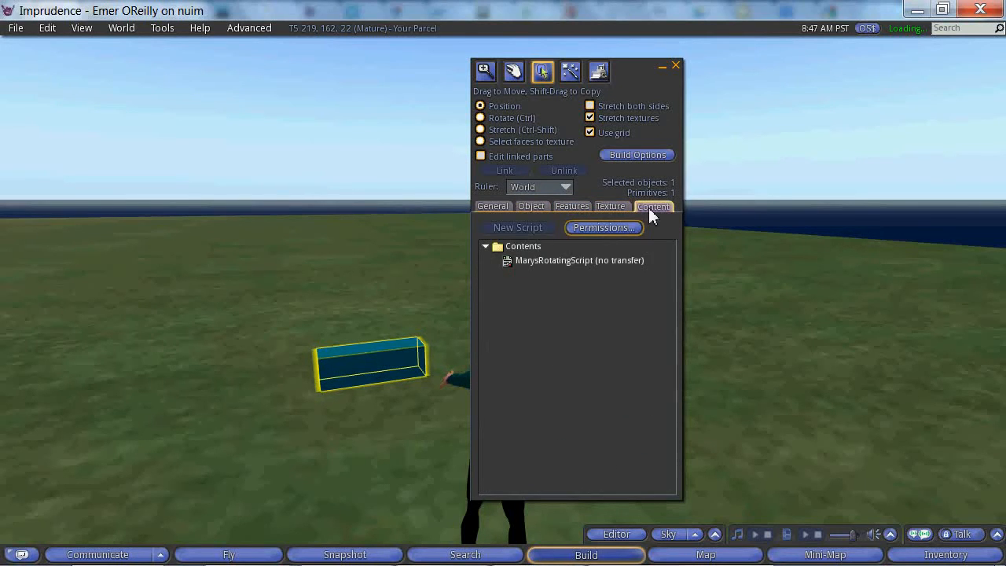
left_click(533, 207)
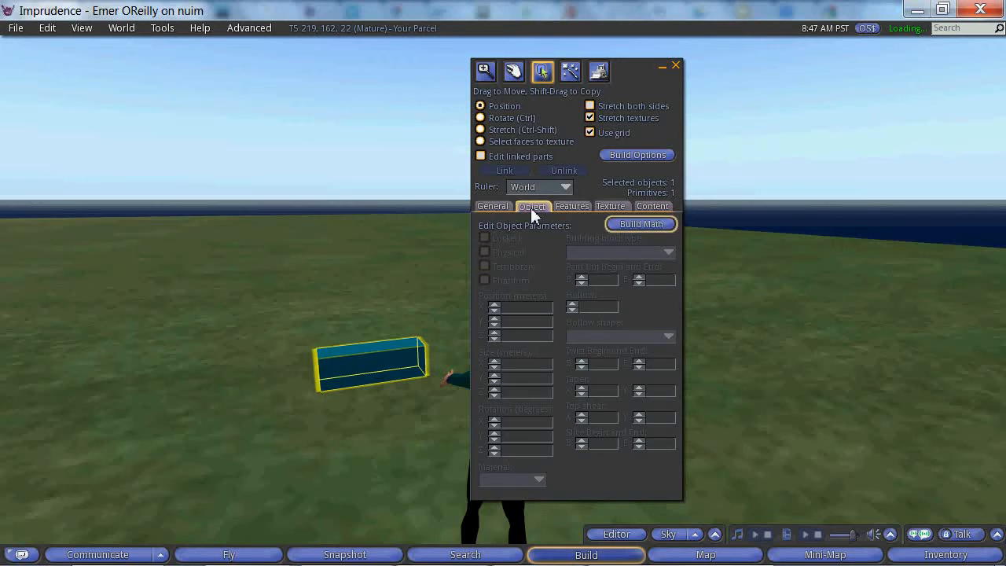
left_click(491, 208)
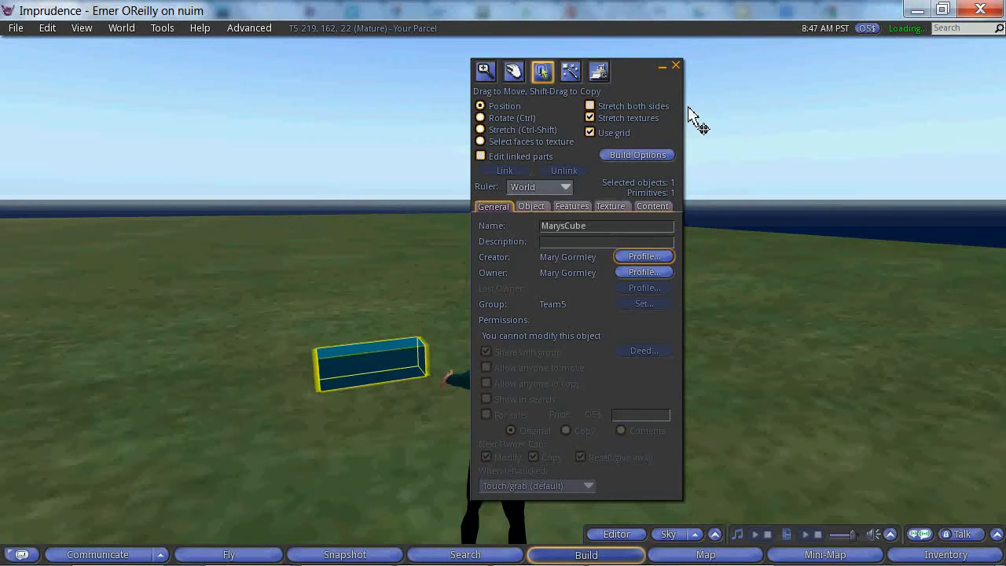
left_click(675, 66)
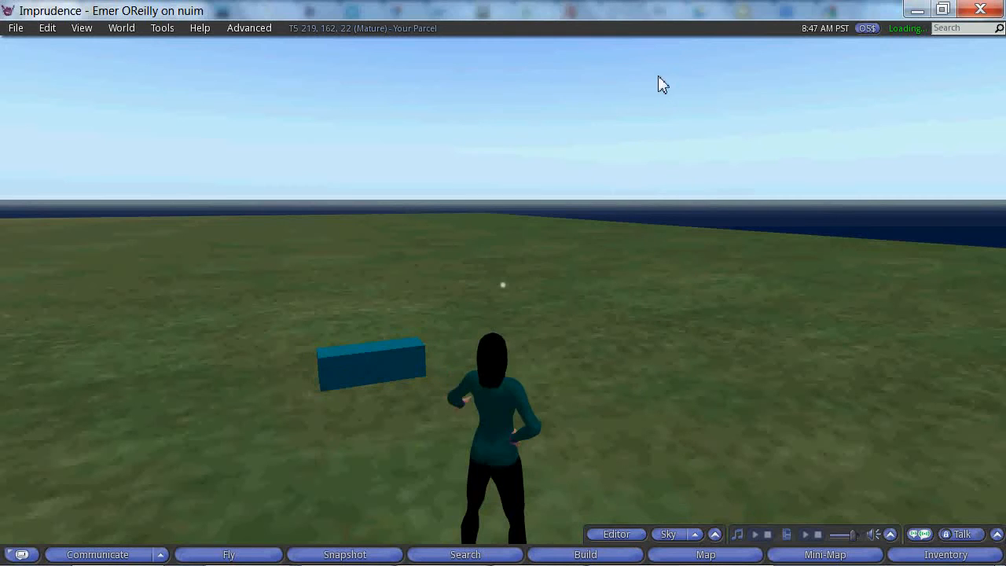
- Move the second avatar closer to the bar and reopen the bar for editing
left_click_drag(494, 383, 483, 409)
key("Up")
right_click(400, 376)
left_click(418, 390)
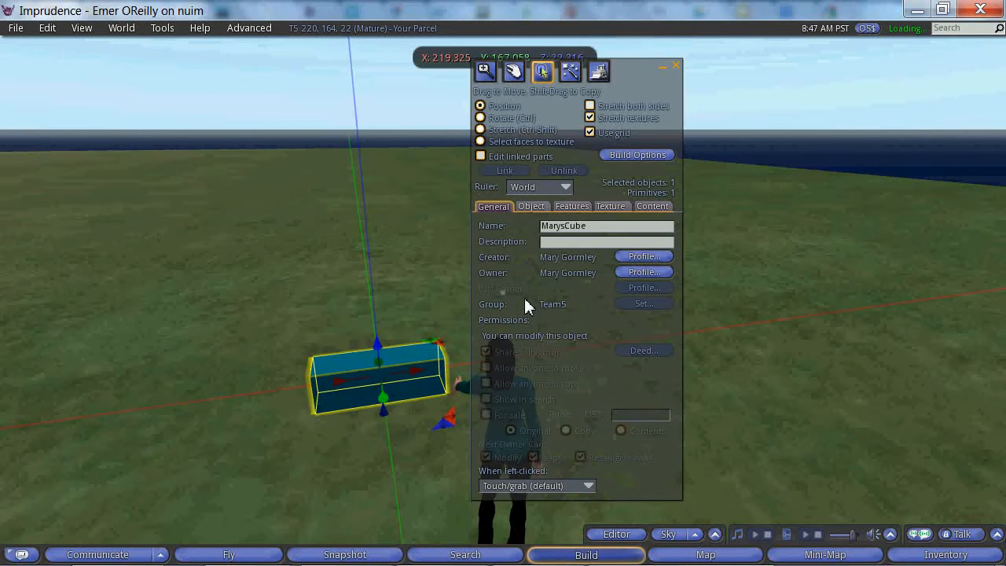
- Check whether the second avatar can edit the bar's name and its position and size values
left_click(528, 206)
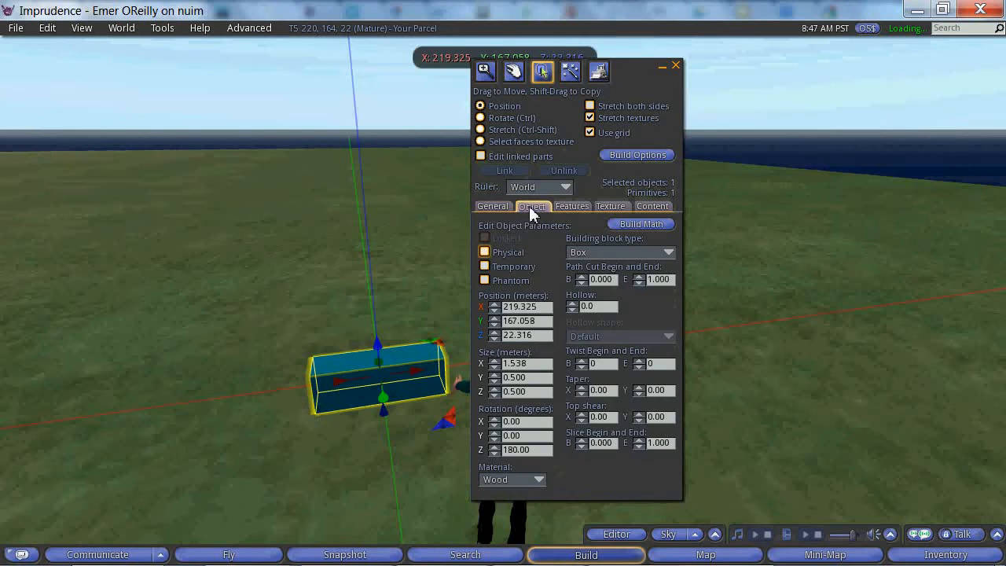
left_click(496, 206)
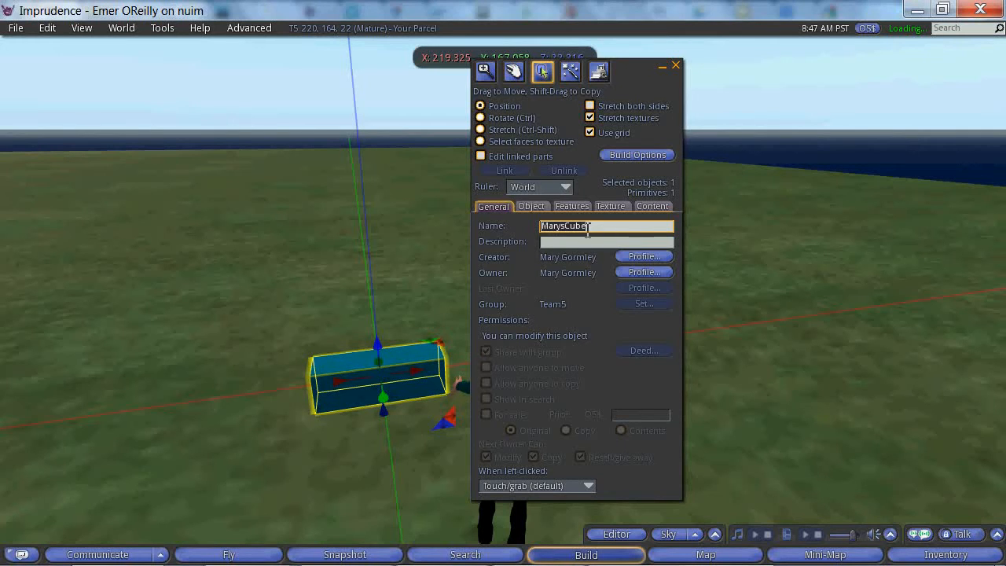
left_click(531, 206)
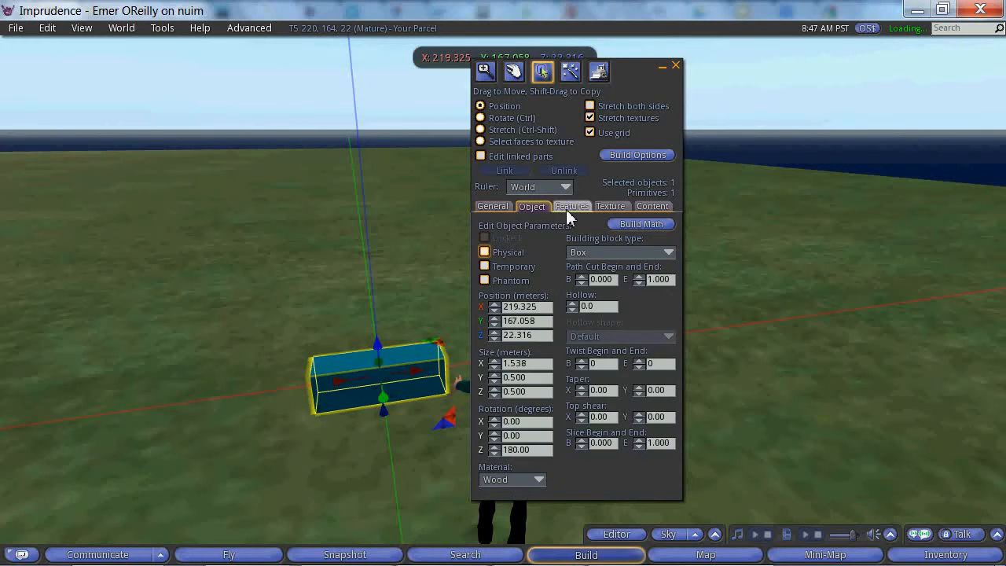
left_click(531, 321)
left_click(528, 378)
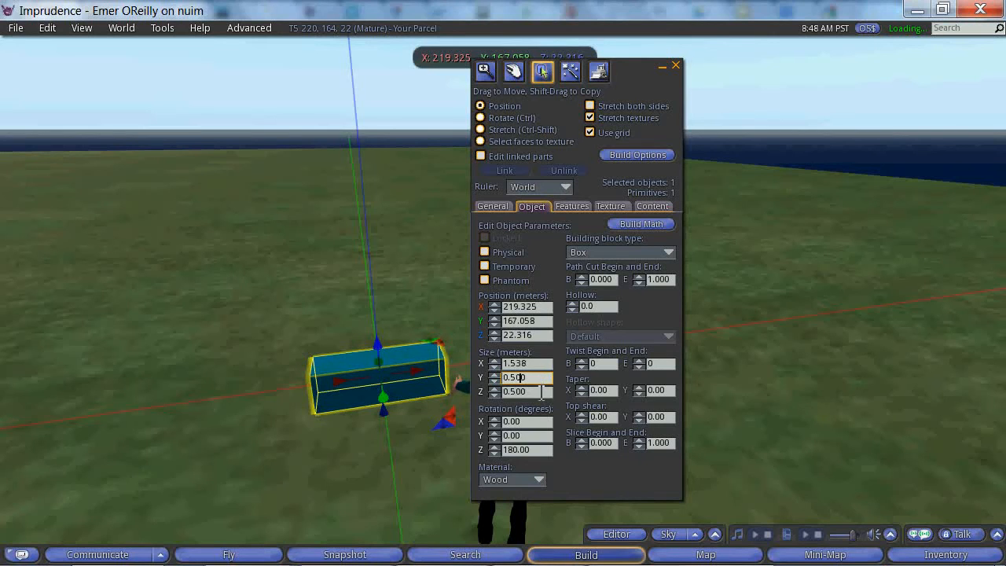
- Set the bar's Z size to 1 m and raise the bar to a Z position of about 22.7 m
key("Tab")
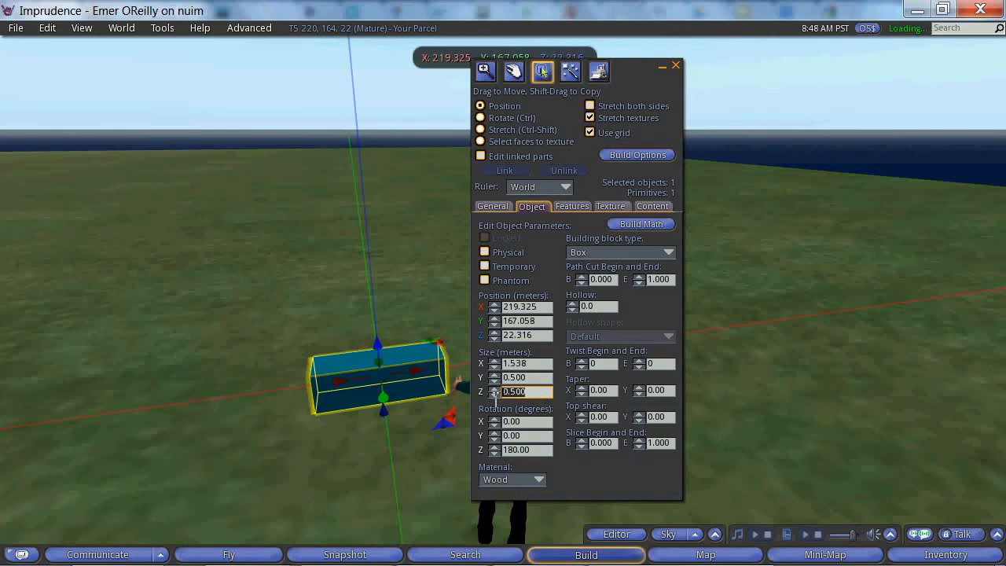
type("1")
key("Tab")
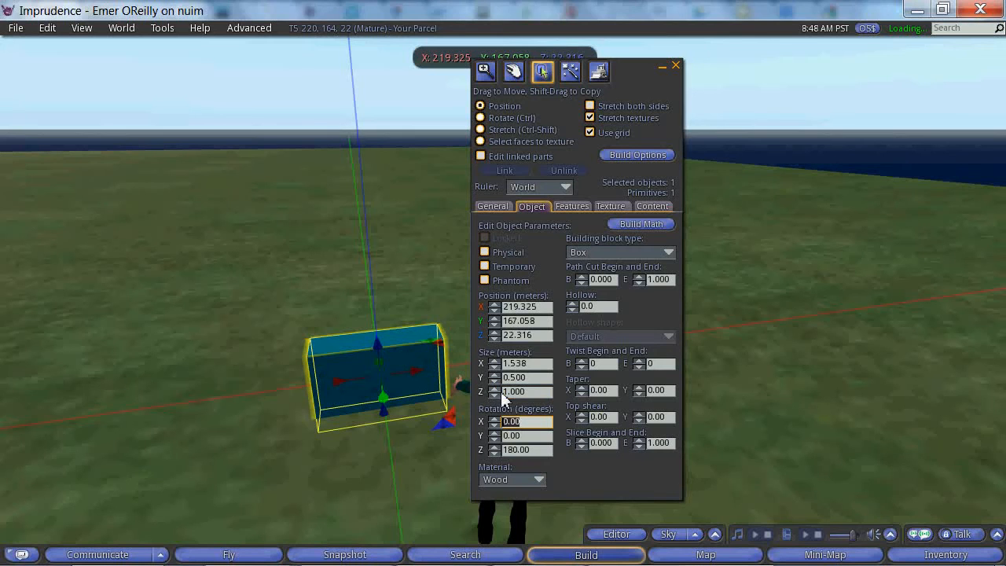
left_click_drag(385, 355, 386, 323)
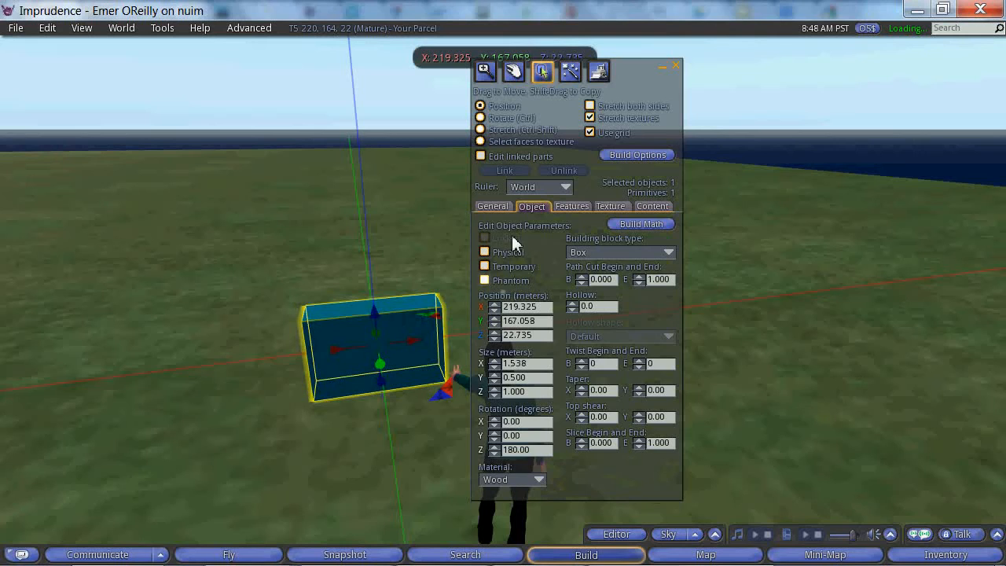
- Rename the object MarysEmersCube and enter a description beginning with "Modified"
left_click(495, 207)
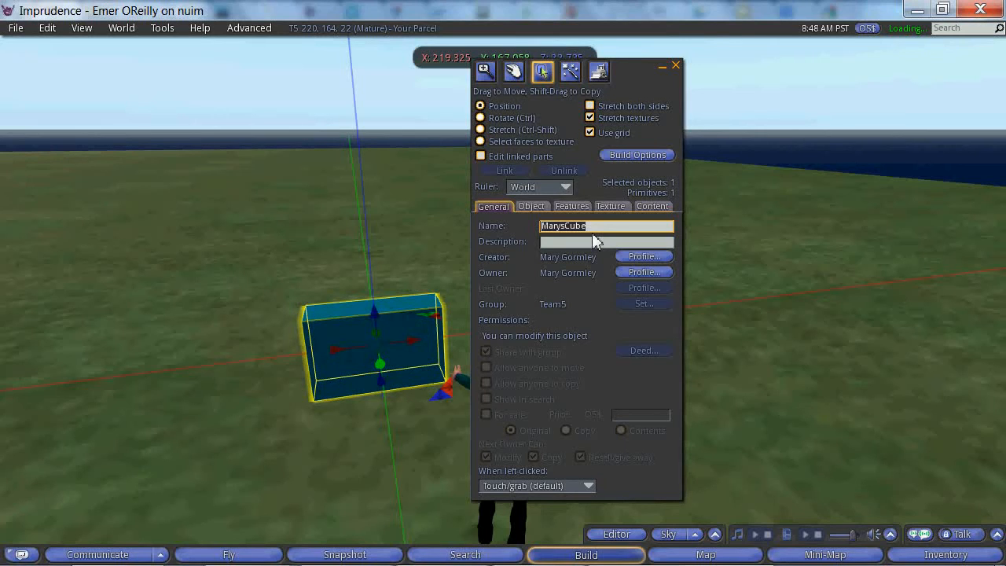
left_click(592, 232)
type("-M")
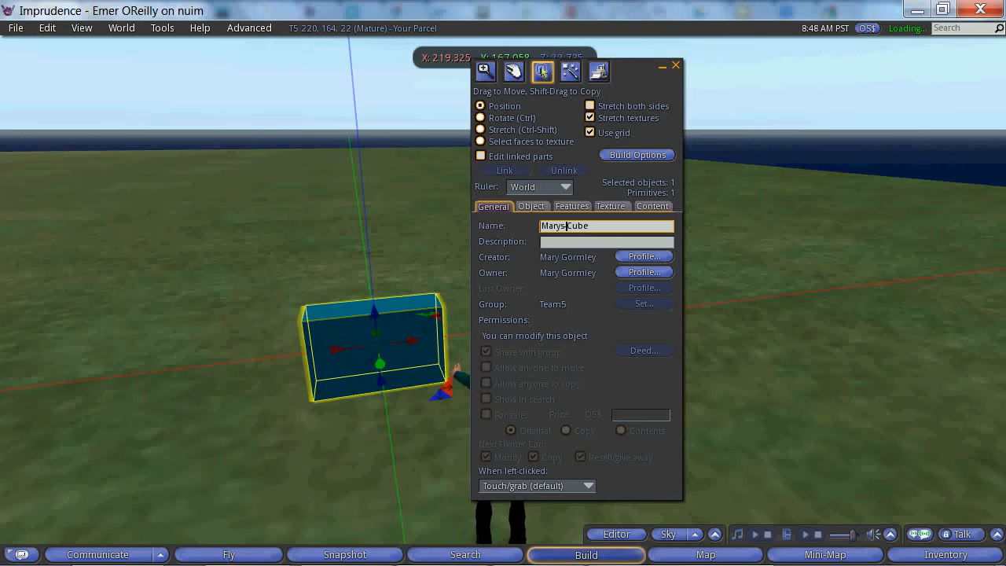
type("Emers")
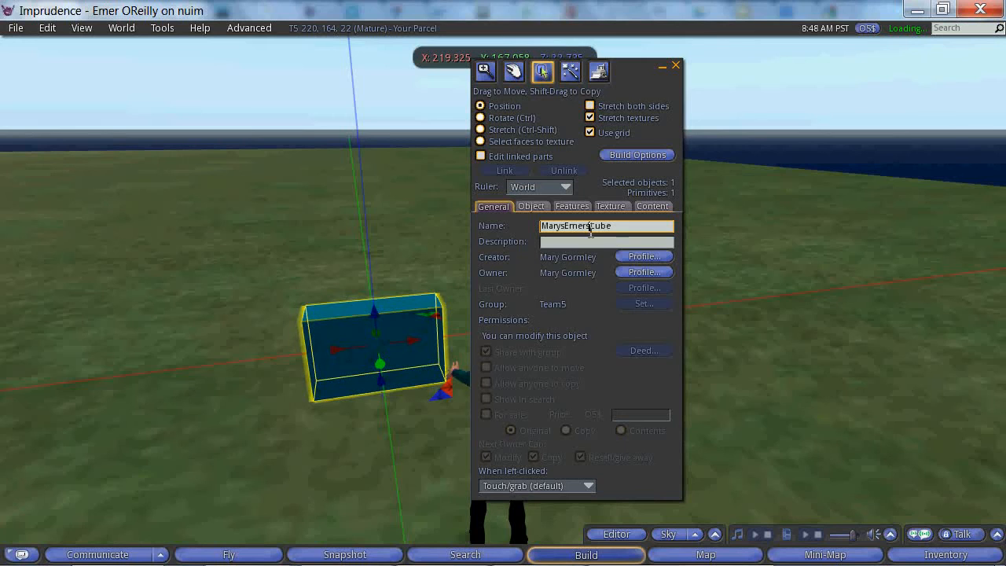
left_click(570, 242)
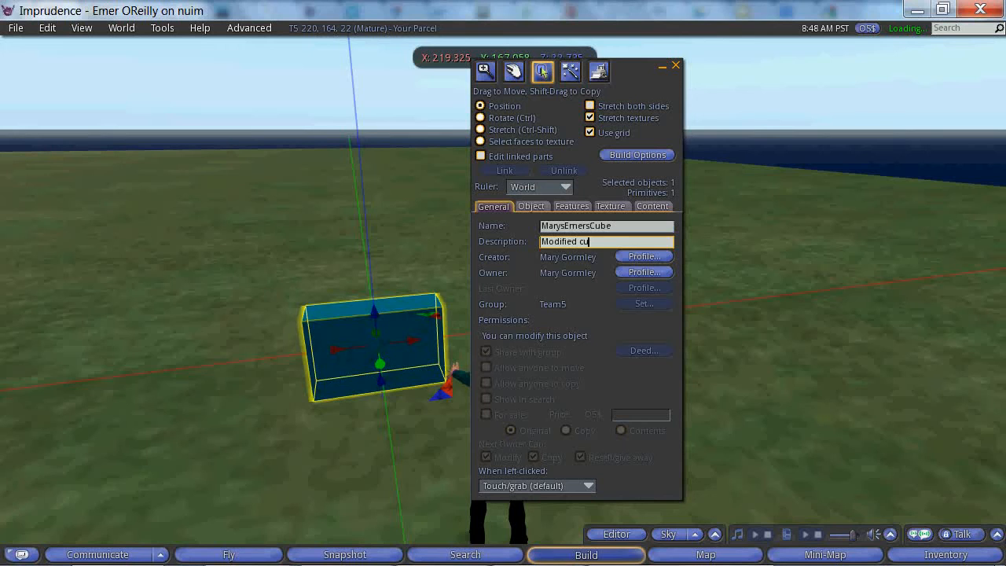
- Change the object's colour to pink with red 255, green 0 and blue 128
left_click(583, 206)
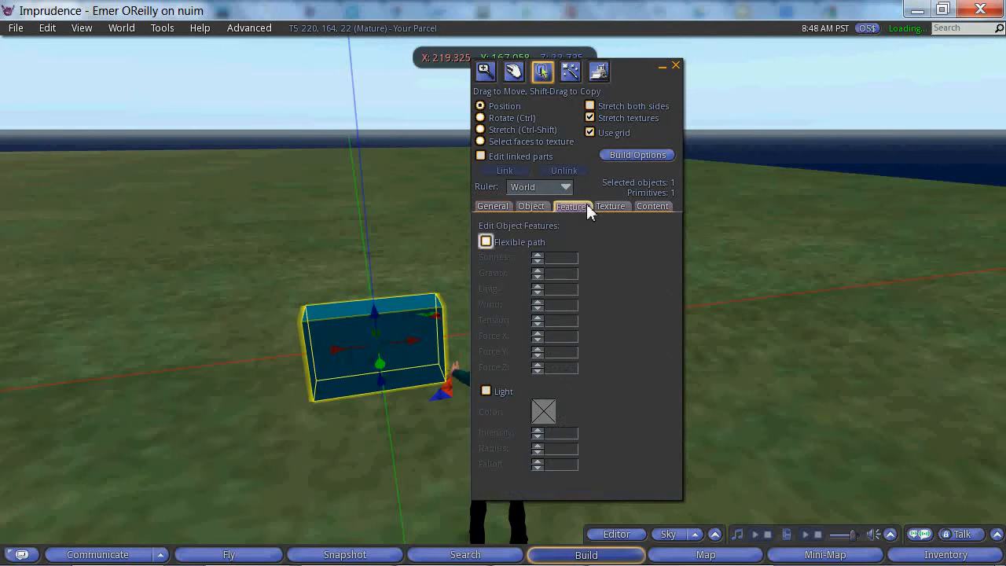
left_click(541, 206)
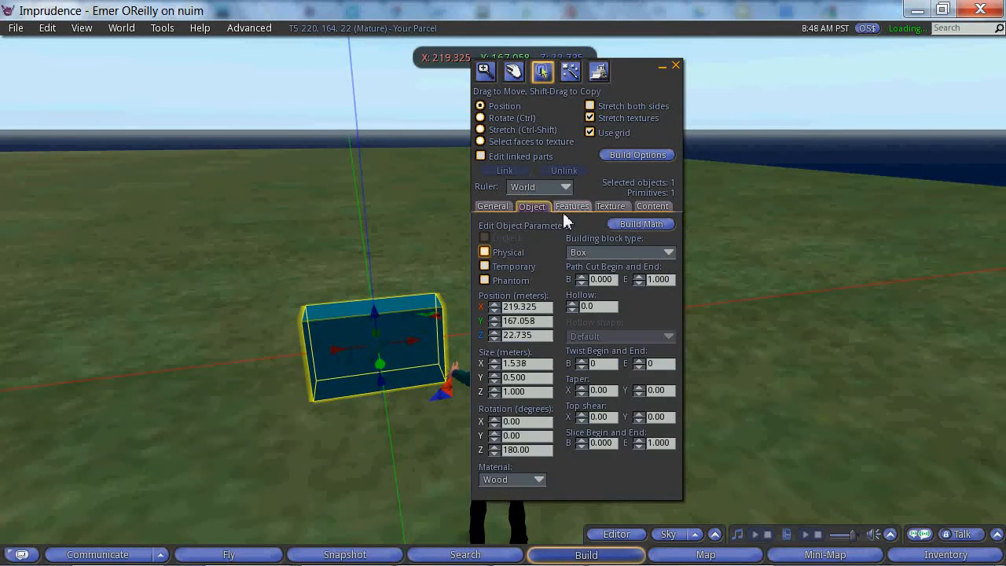
left_click(602, 203)
left_click(587, 266)
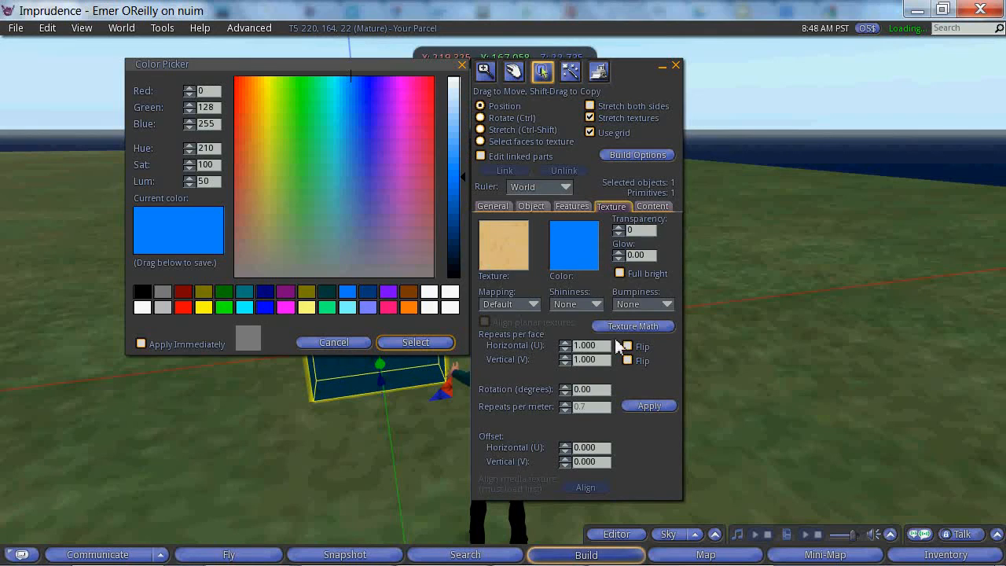
left_click(386, 307)
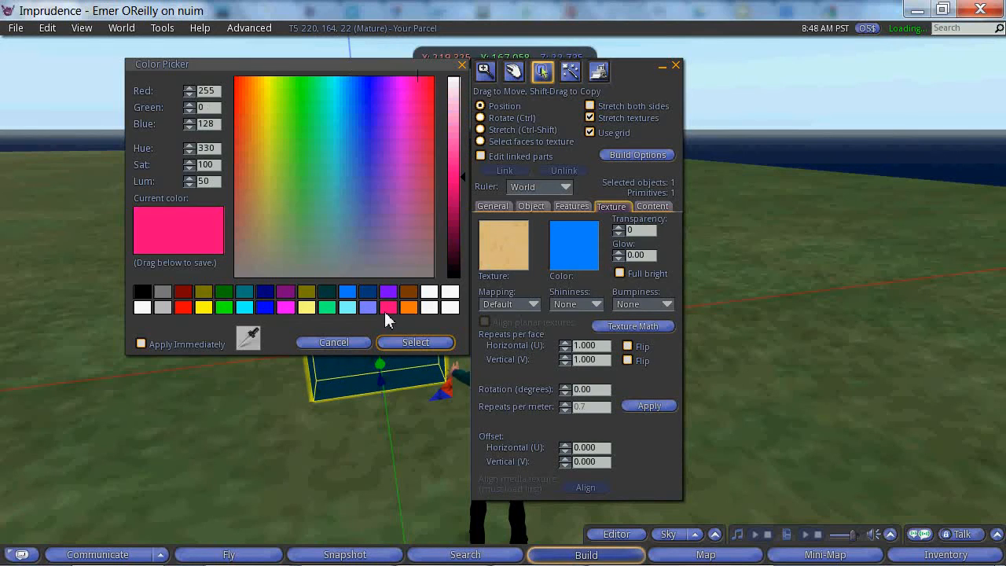
left_click(414, 342)
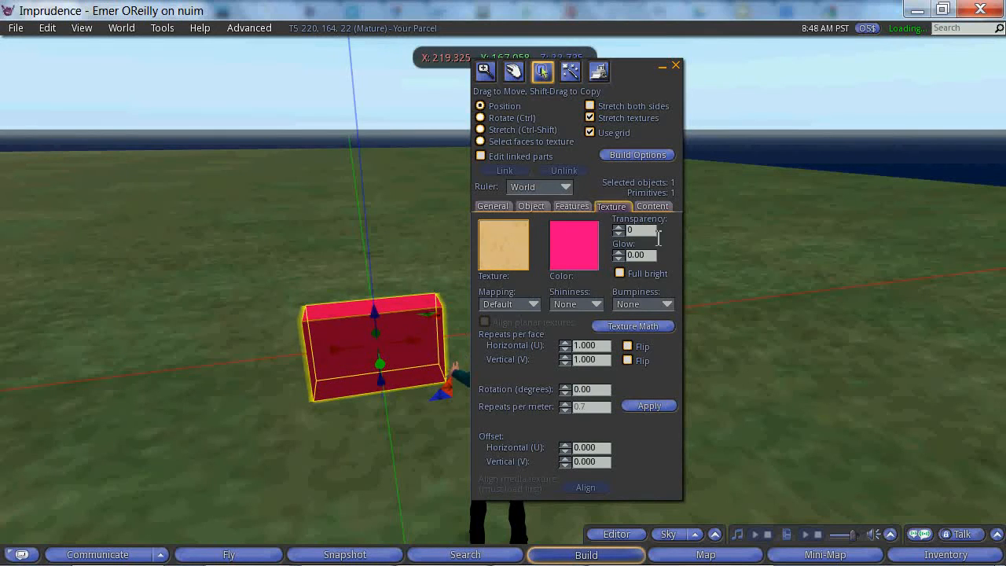
- Replace the object's wood texture with the Blank Texture
left_click(524, 258)
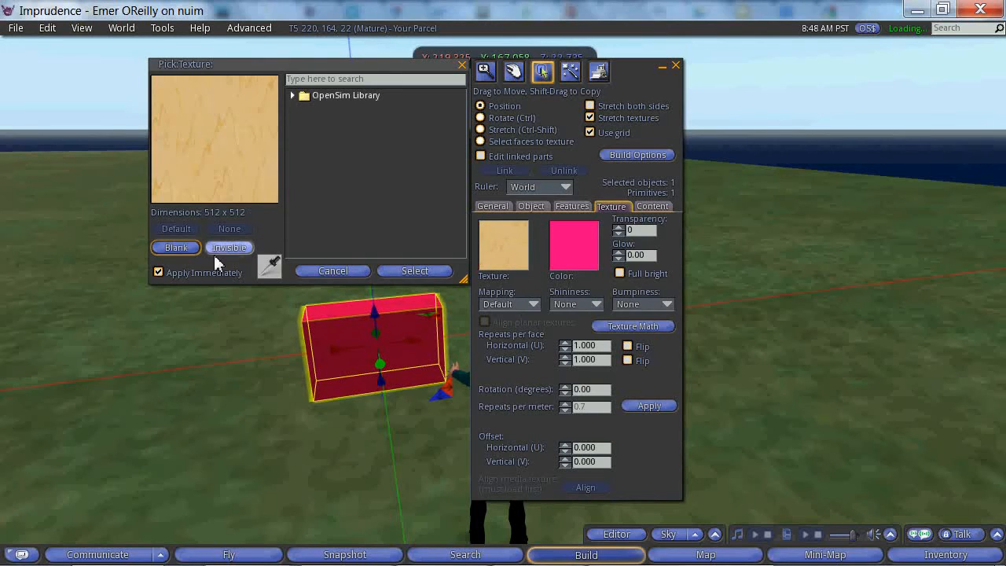
left_click(177, 247)
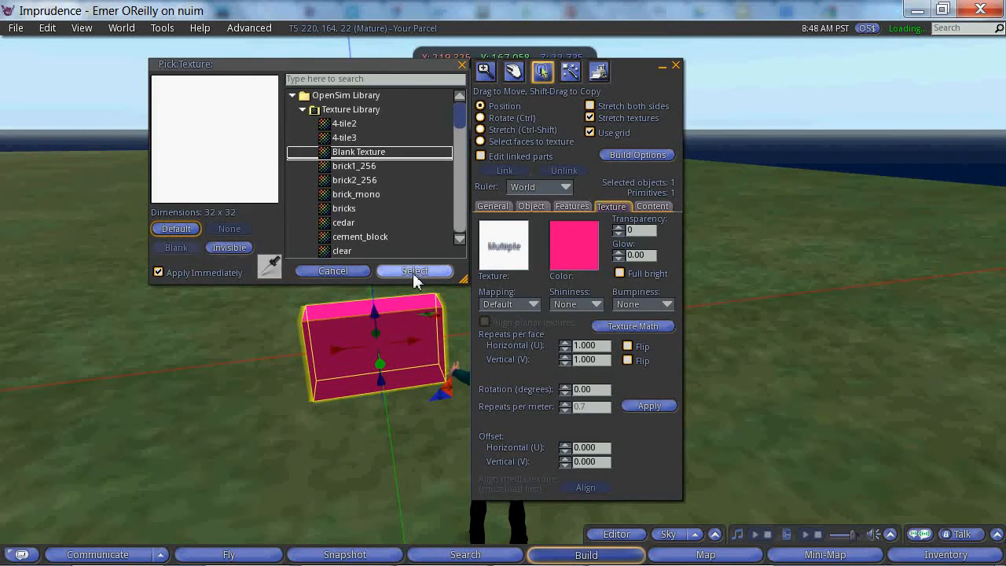
left_click(412, 271)
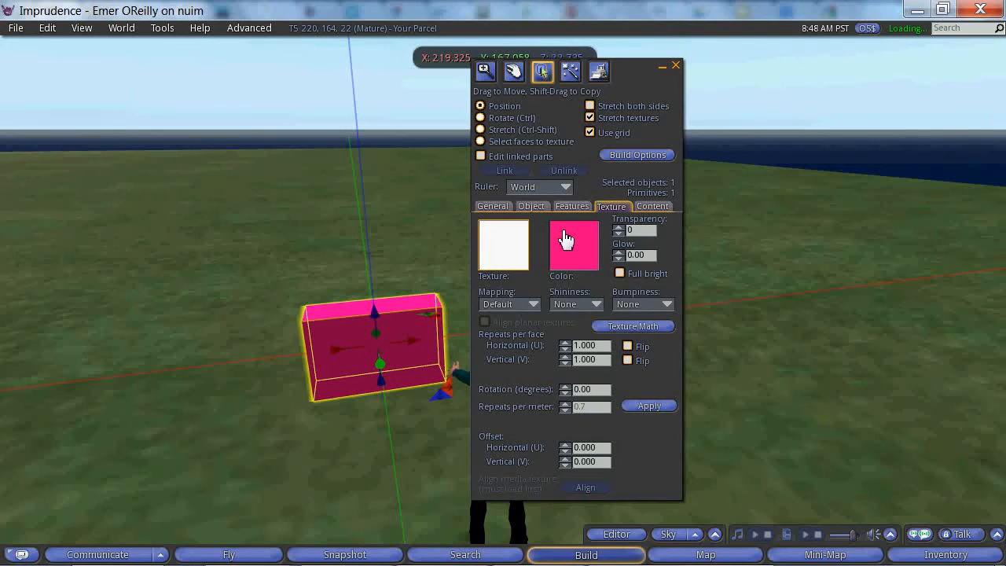
- Open MarysRotatingScript from the object's contents and look through its code
left_click(665, 209)
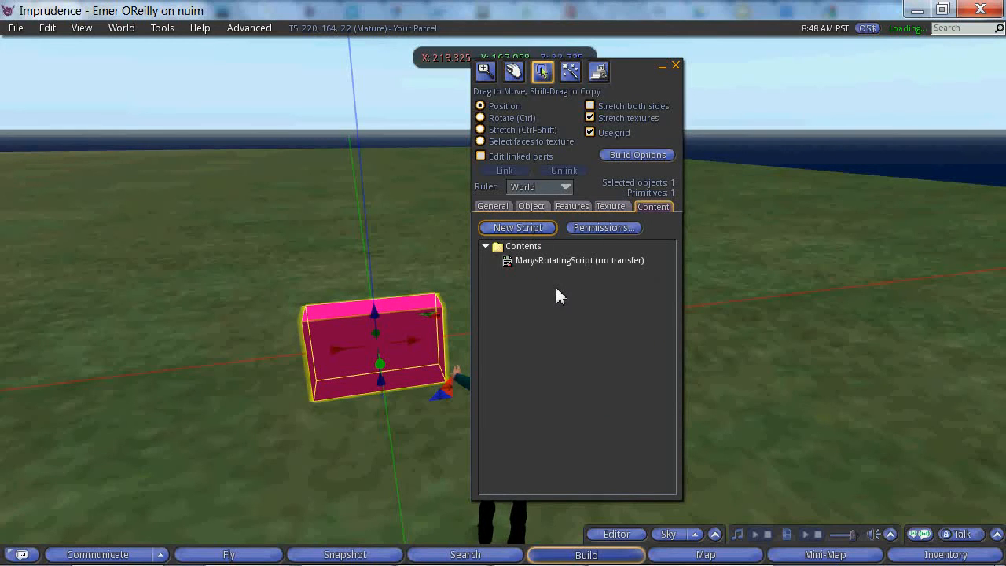
left_click(534, 262)
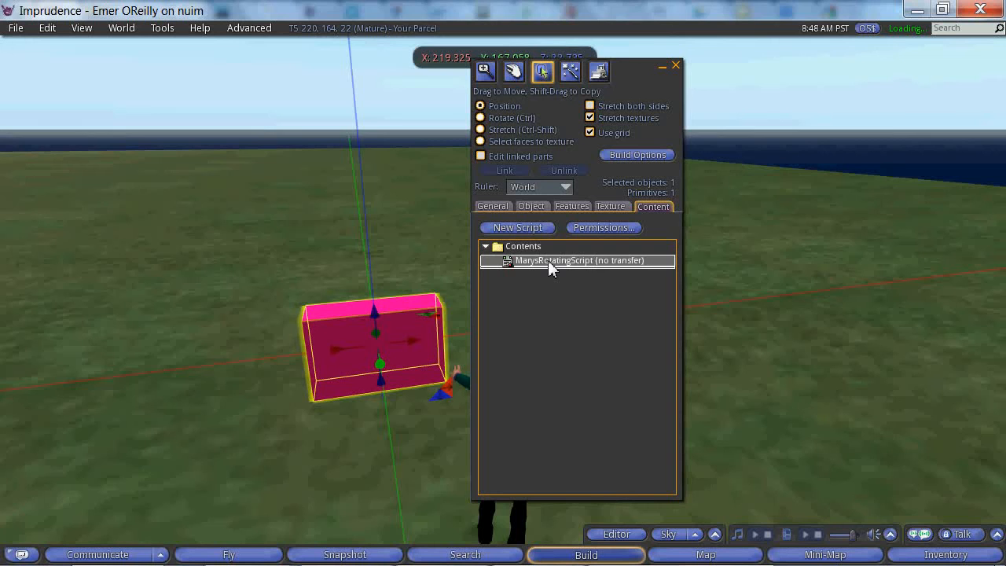
double_click(548, 260)
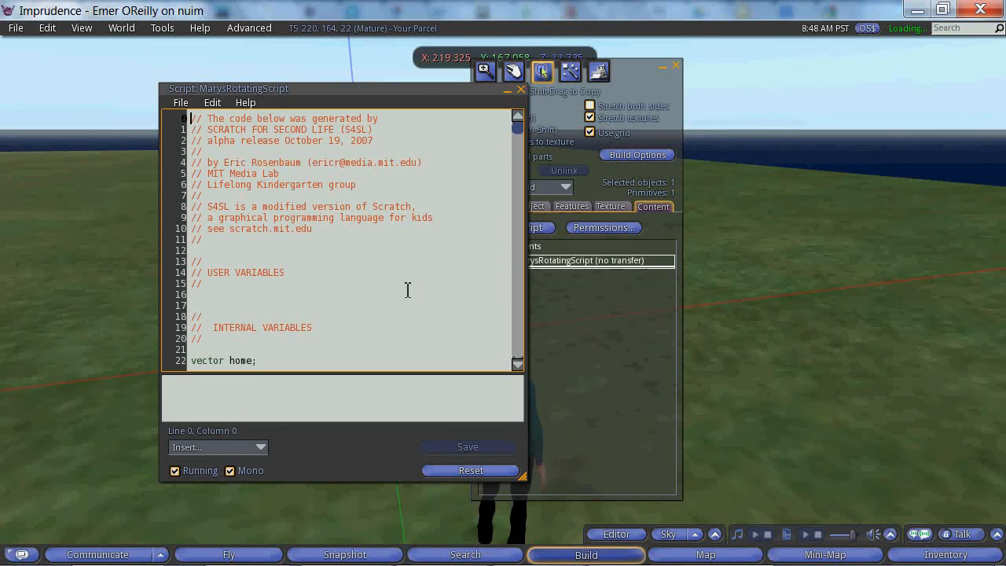
left_click_drag(517, 128, 515, 224)
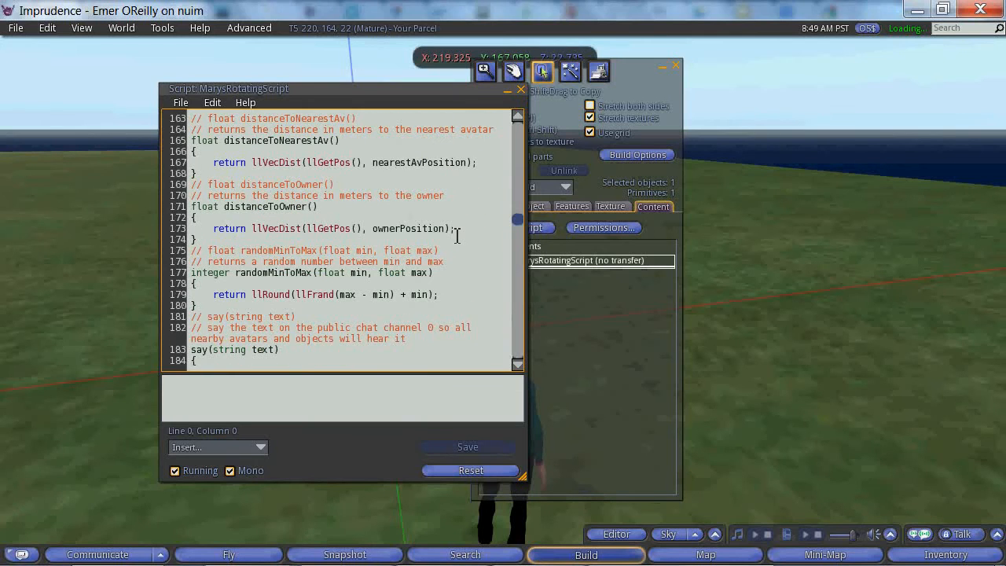
- Switch to Scratch, replace the turn block under "when I am touched" with "move 1 meters", and copy the Linden script
key("alt+Tab")
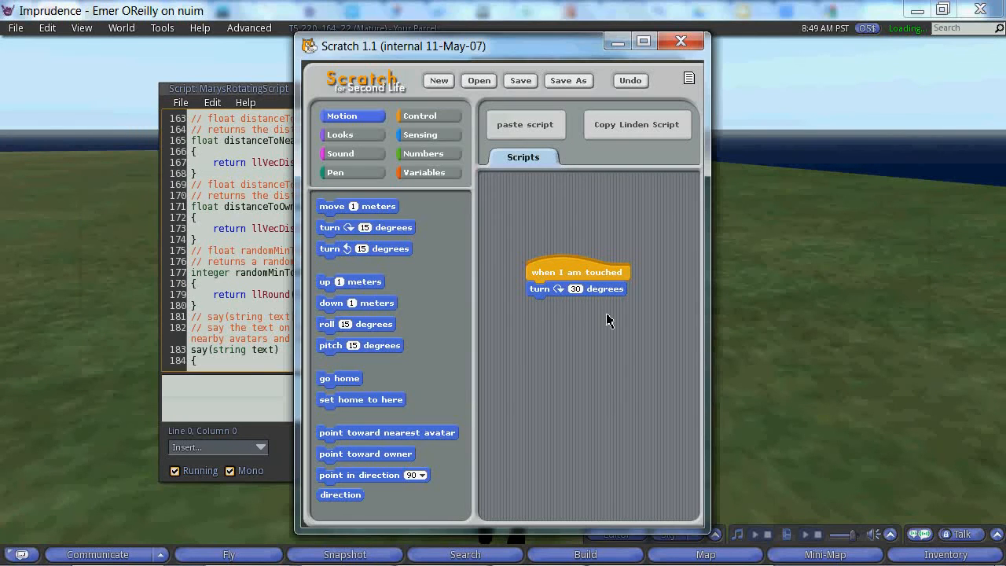
left_click_drag(562, 288, 383, 293)
left_click_drag(367, 208, 572, 294)
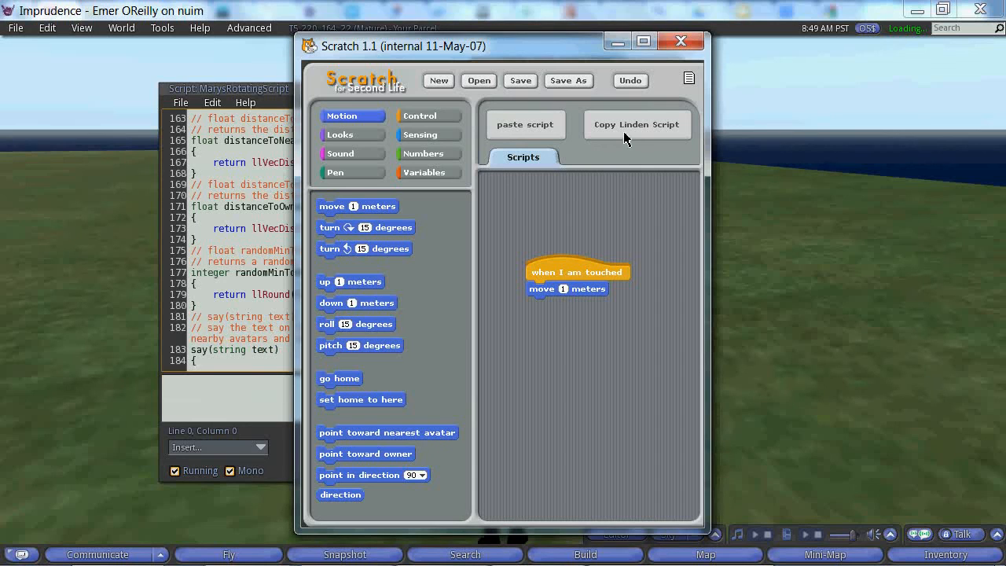
- Replace all the code in MarysRotatingScript with the copied script, save it, and close the script and build settings
left_click(284, 94)
key("ctrl+a")
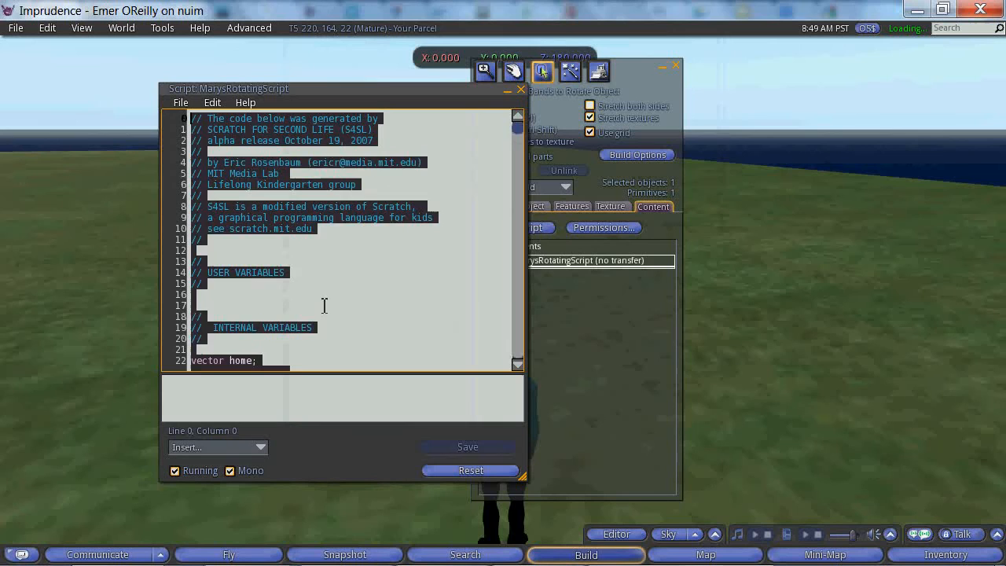
key("ctrl+v")
left_click(468, 447)
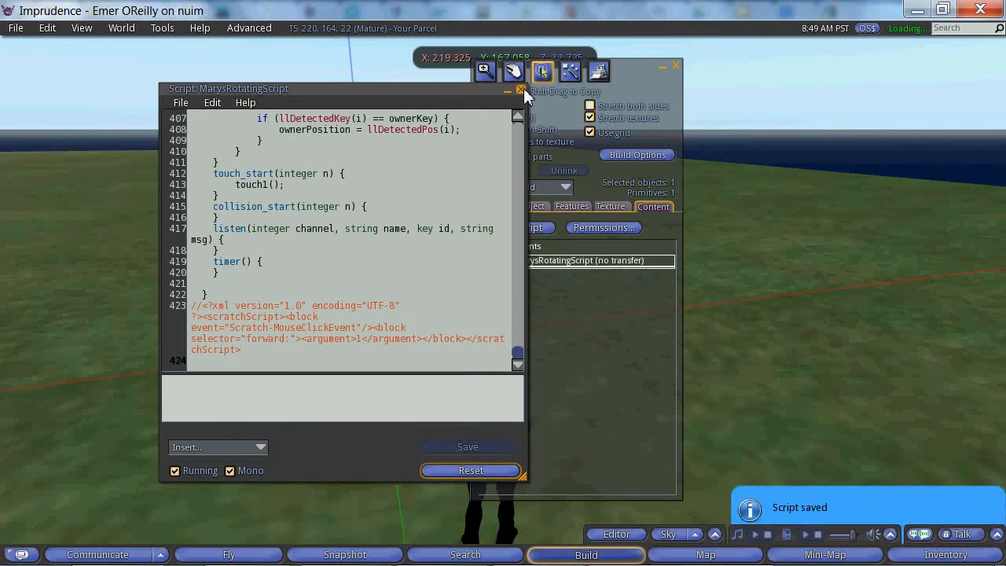
left_click(521, 89)
left_click(676, 65)
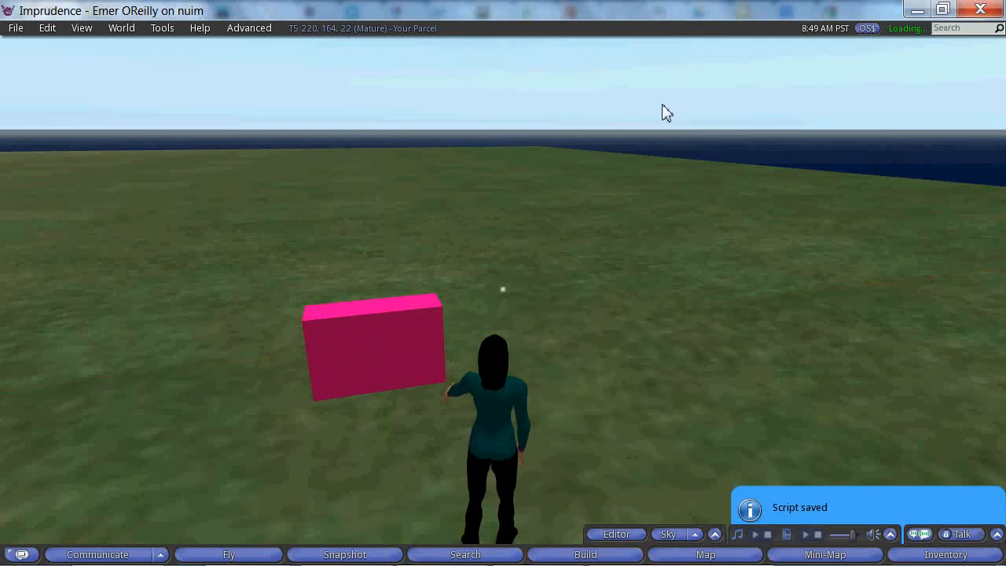
- Touch the pink box several times with the second avatar to test the new move script
left_click(402, 361)
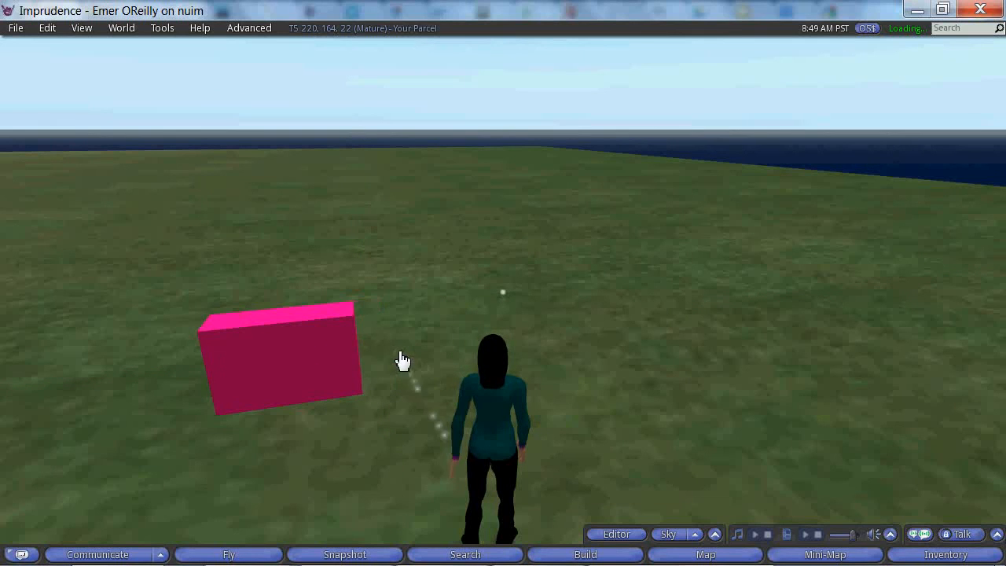
left_click(286, 364)
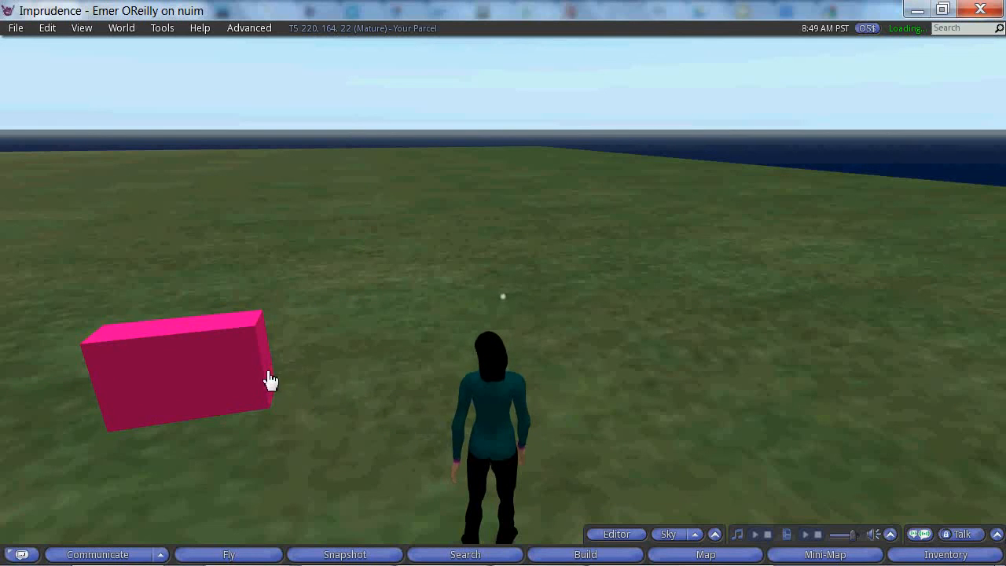
left_click(259, 380)
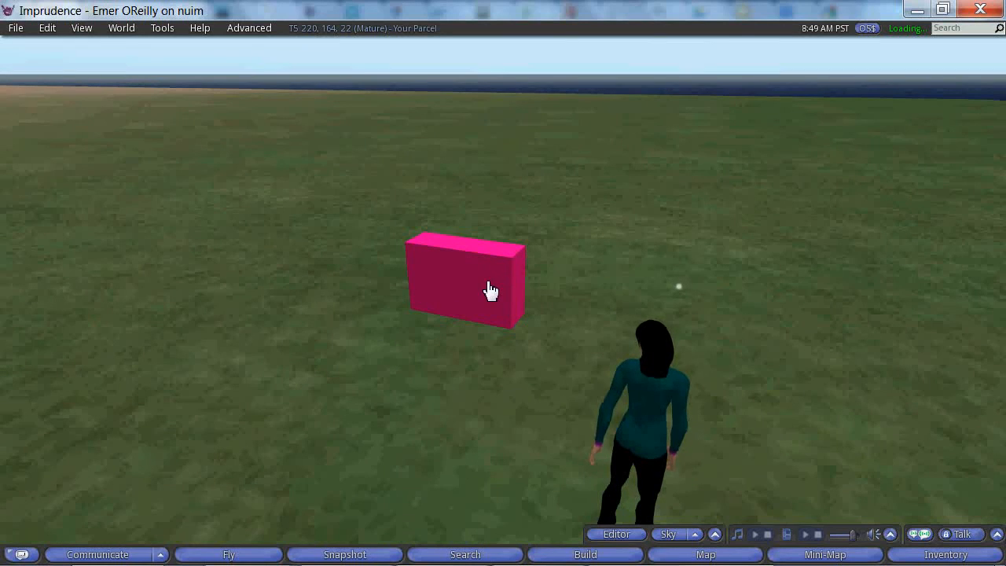
left_click(489, 291)
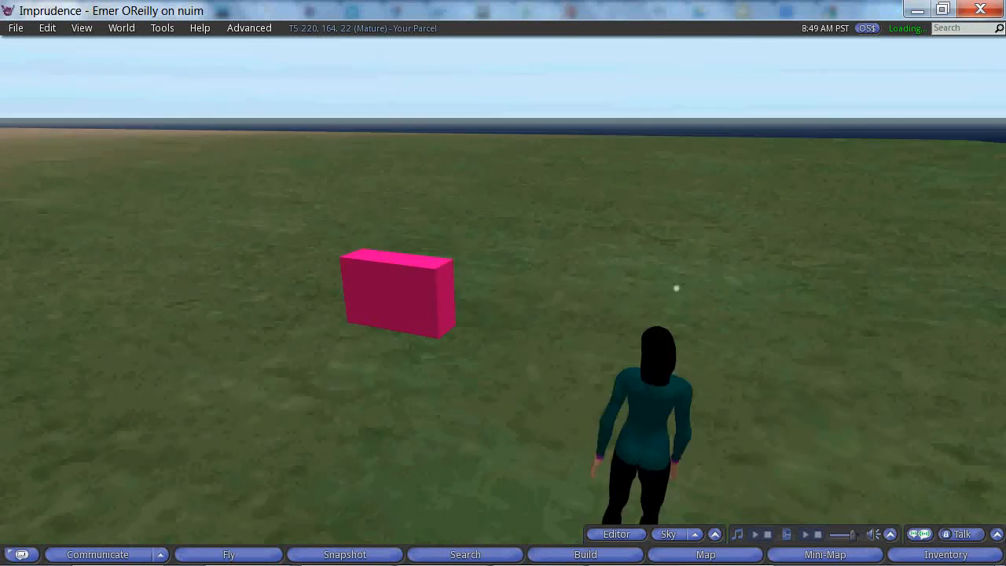
- Walk the second avatar over to the moved pink box and turn it to stand beside the box
key("Left")
key("Up")
key("Left")
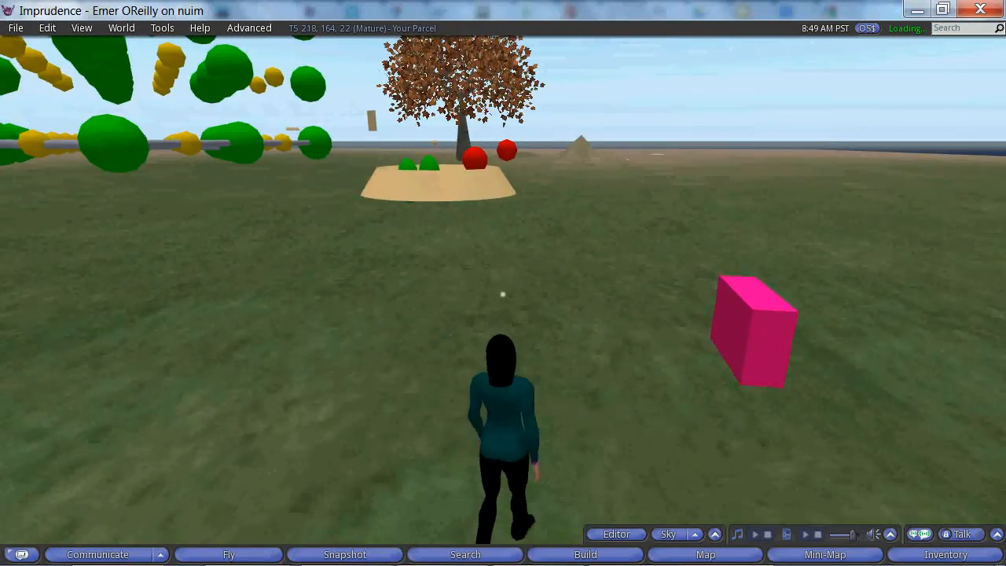
key("Up")
key("Right")
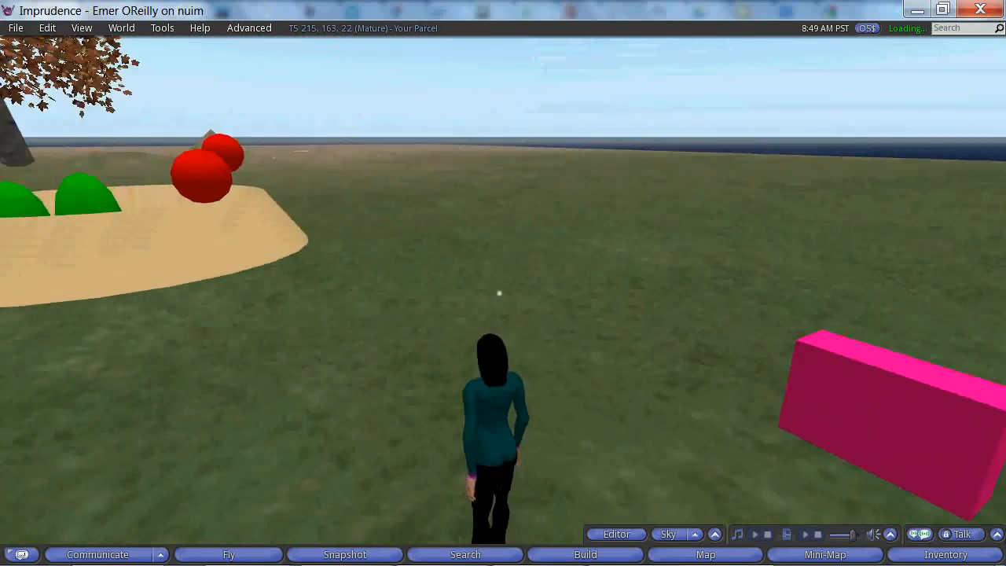
key("Right")
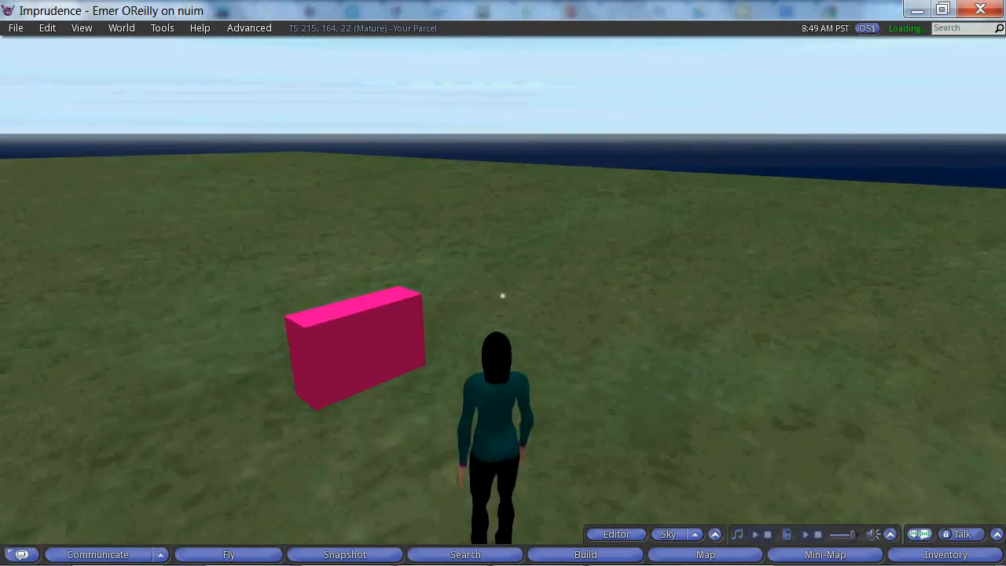
key("Left")
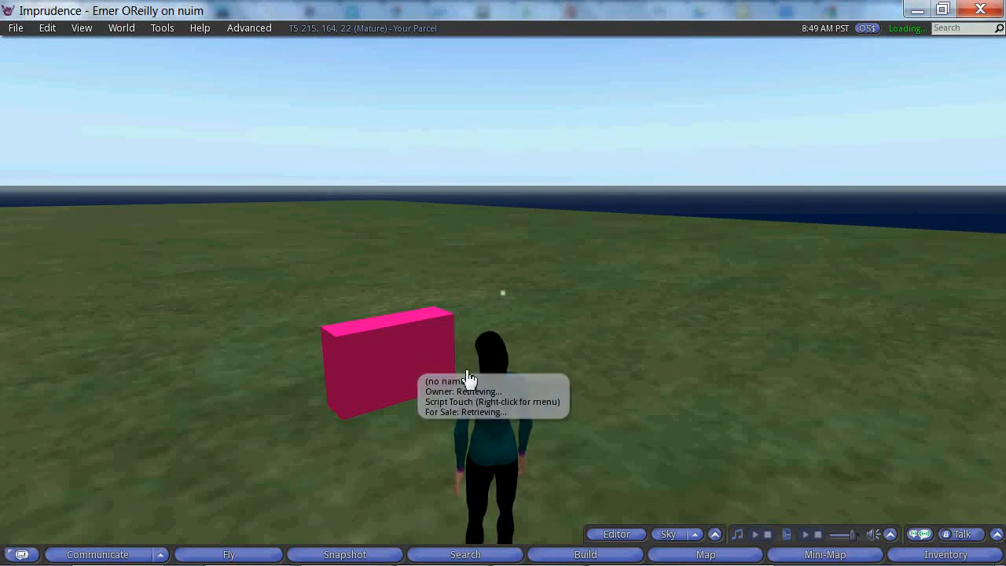
key("Left")
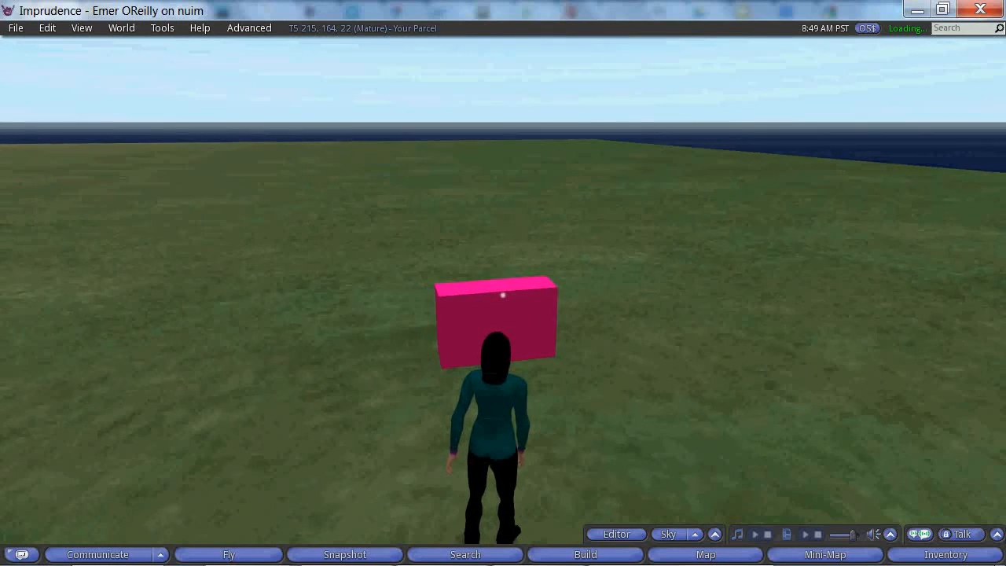
key("Right")
key("Up")
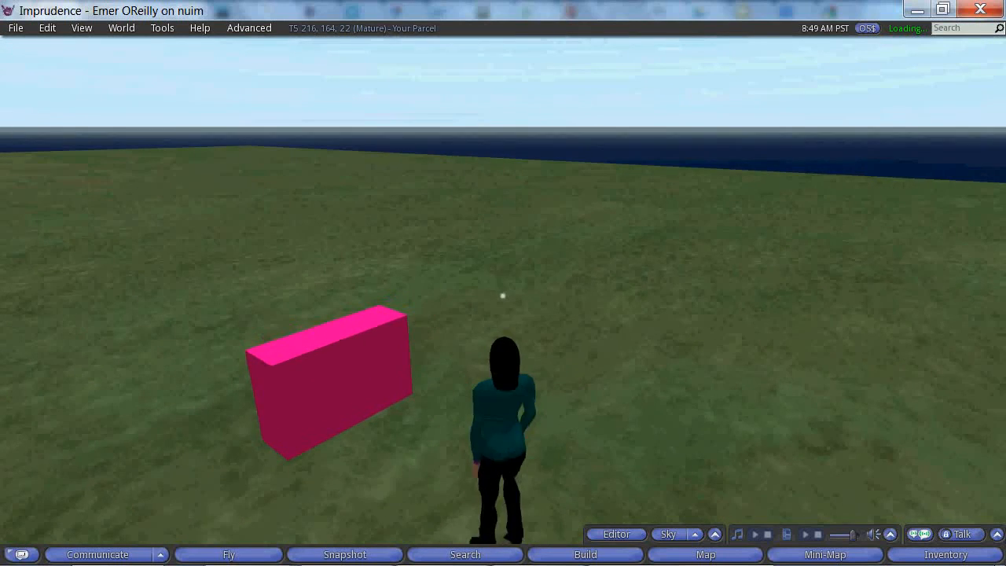
key("Left")
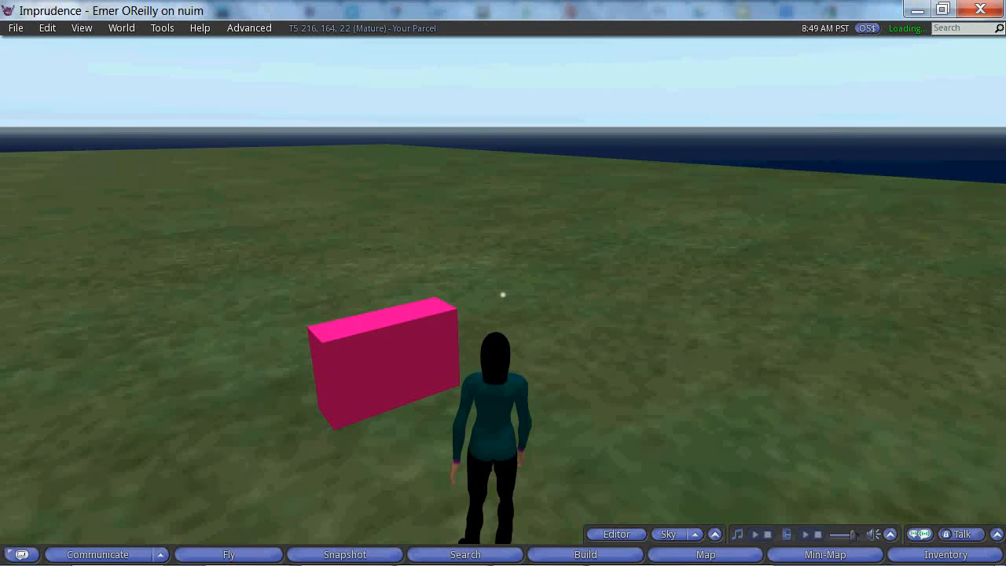